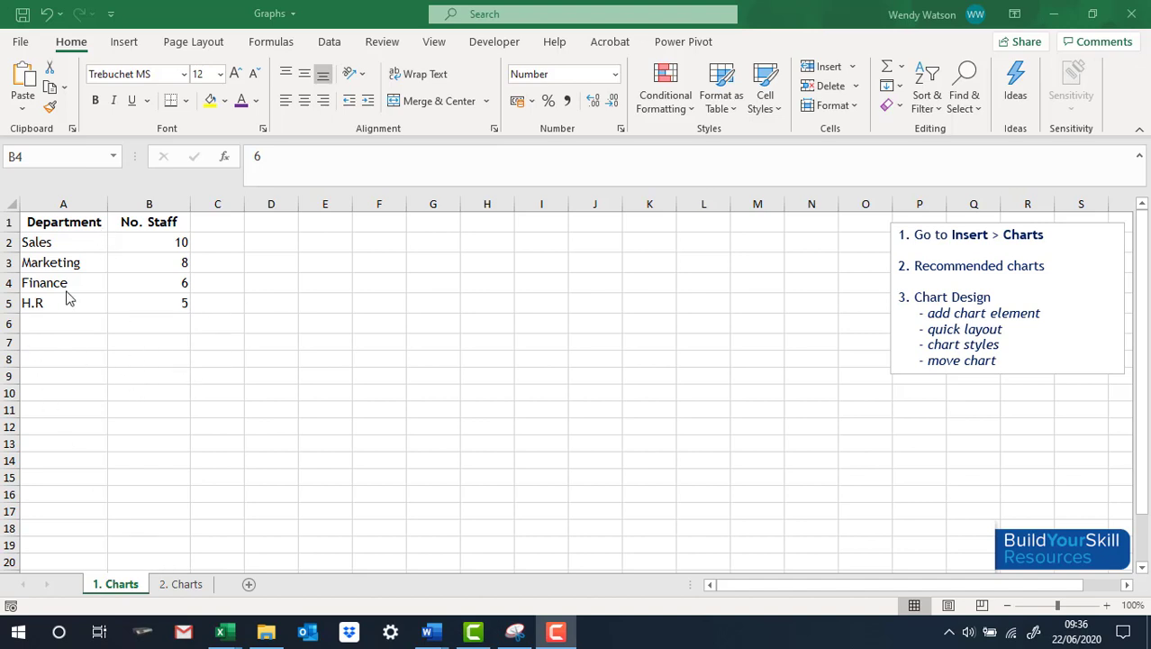
Select cell B4 in the Department/No. Staff data and show the Insert ribbon's chart commands
left_click(131, 283)
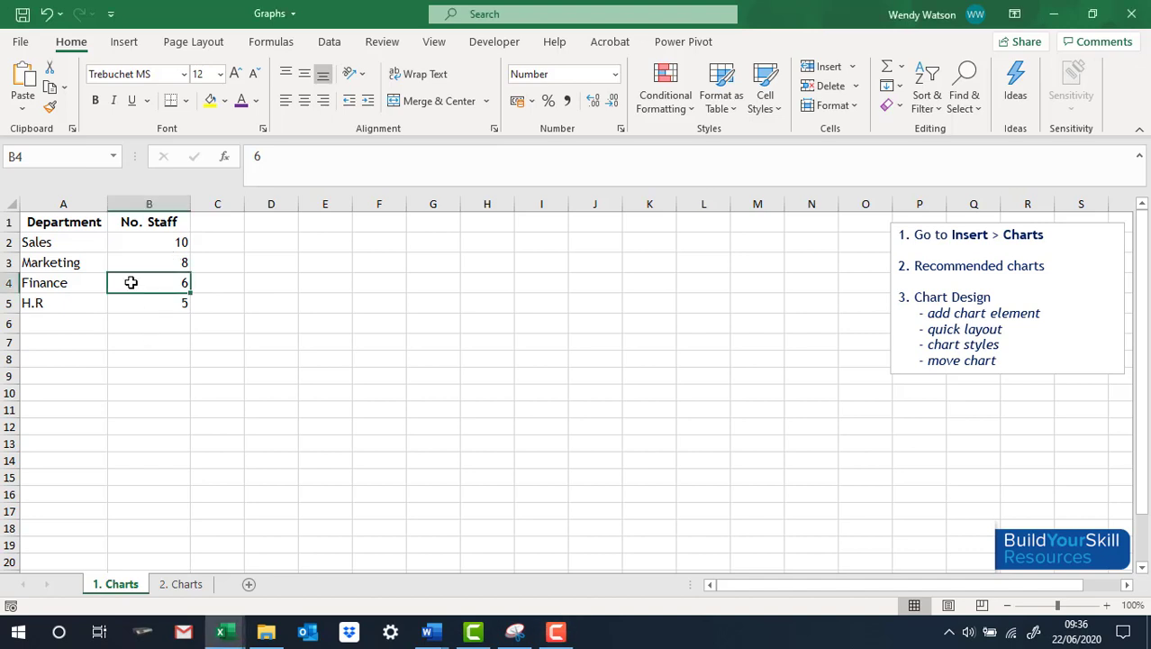
left_click(123, 45)
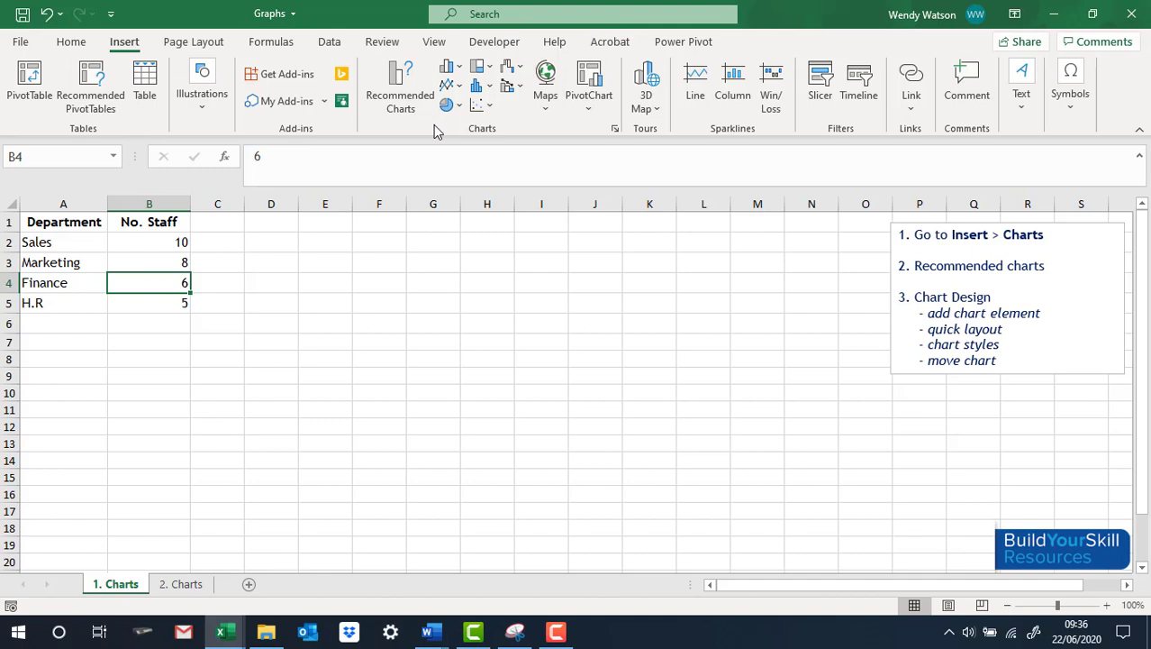
Open Recommended Charts and browse All Charts to preview a Clustered Column chart of No. Staff
left_click(395, 83)
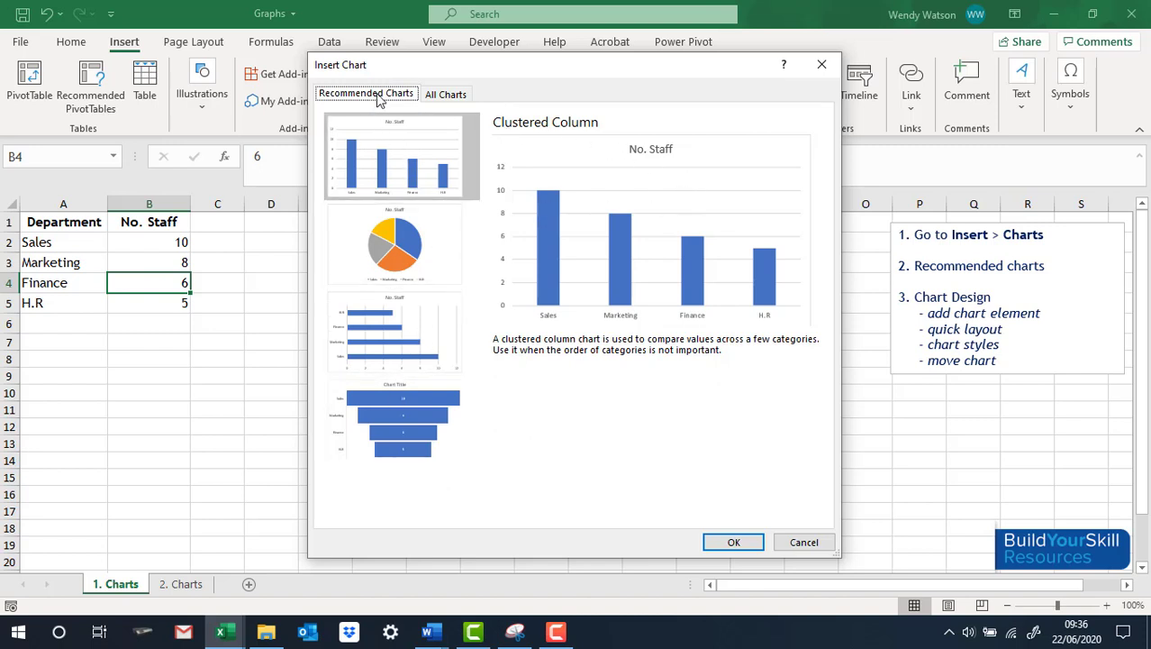
left_click(448, 96)
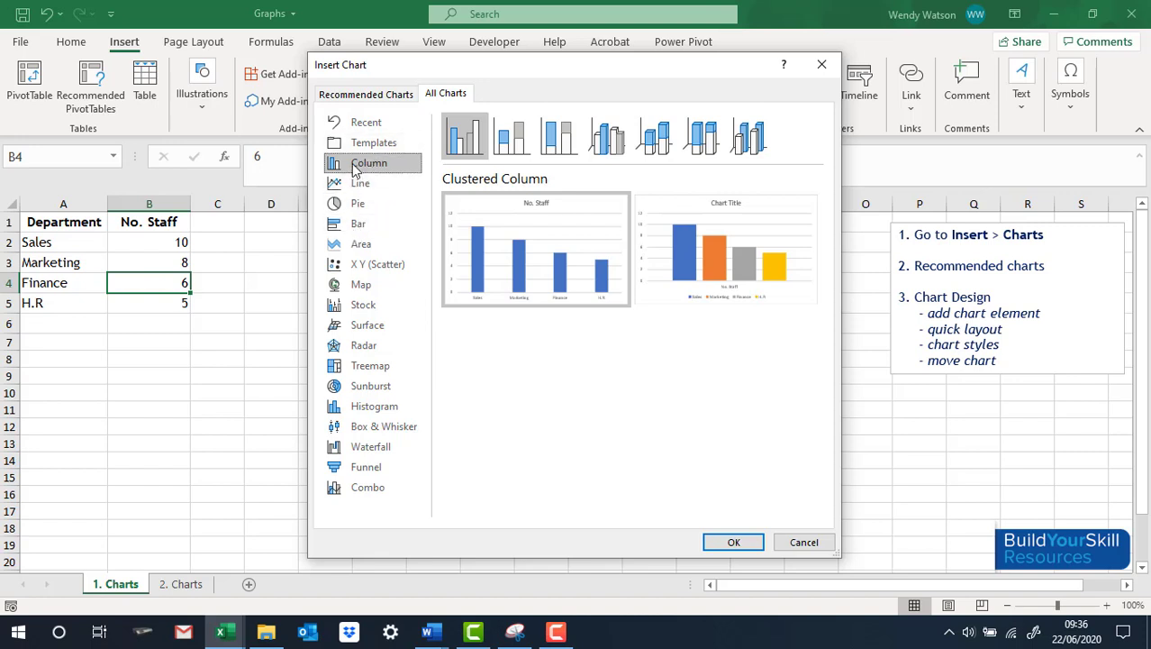
mouse_move(504, 275)
Insert the clustered column chart and position it beside the data, spanning roughly columns C to K
left_click(733, 541)
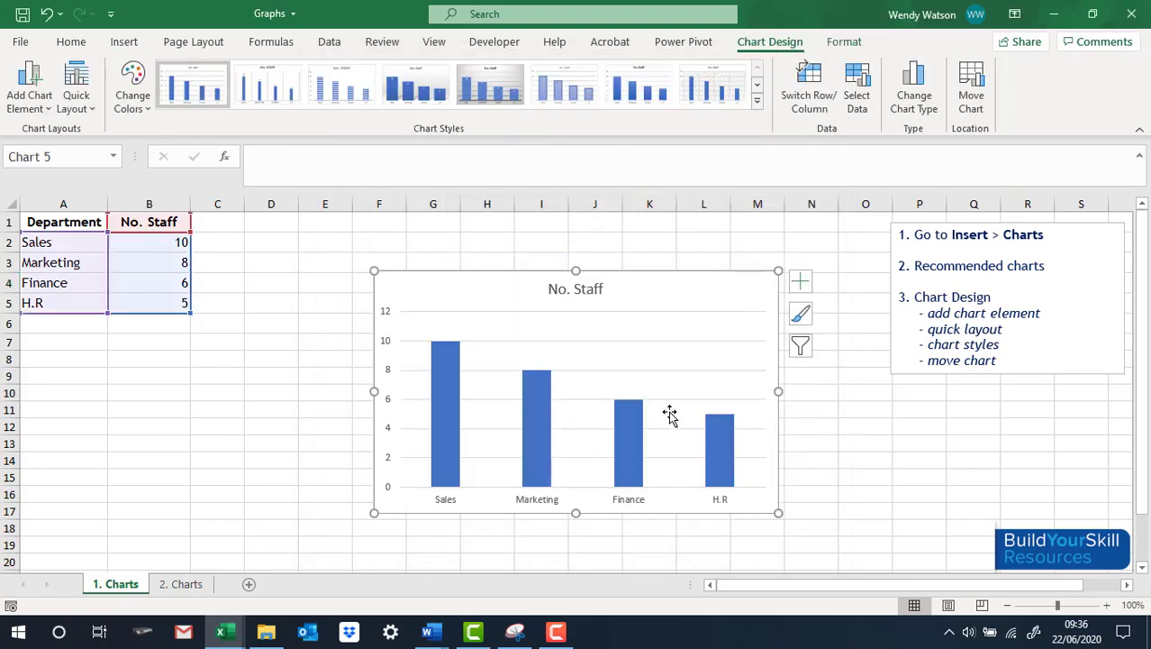
left_click_drag(637, 303, 530, 257)
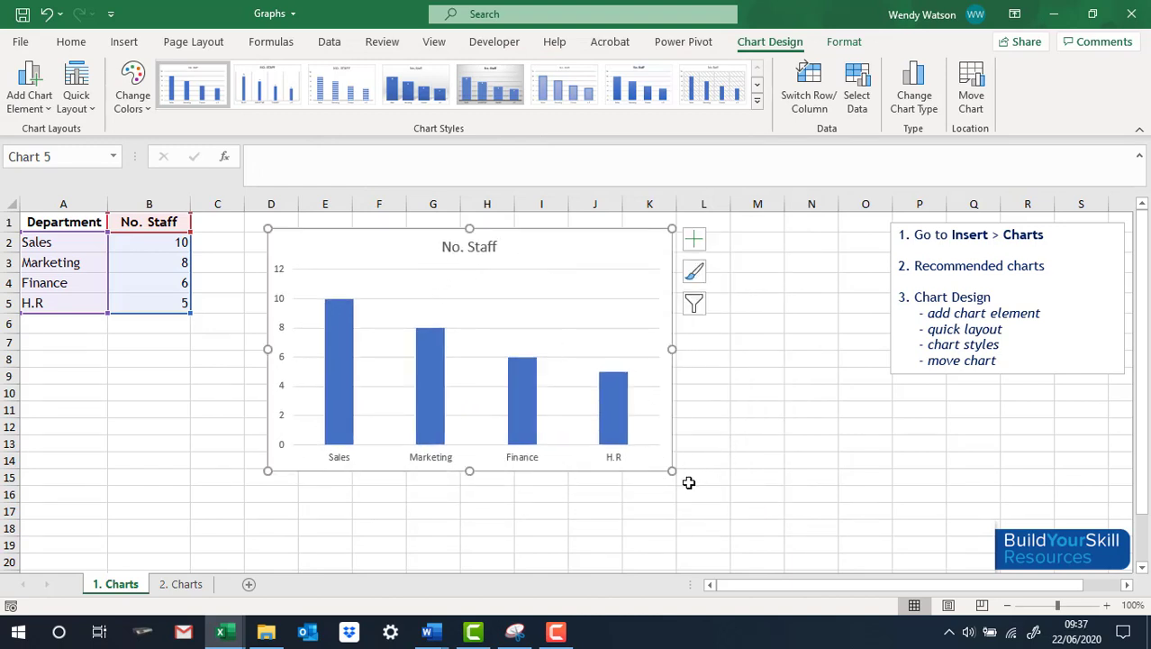
mouse_move(672, 472)
left_mouse_down()
mouse_move(793, 512)
mouse_move(673, 470)
left_mouse_up()
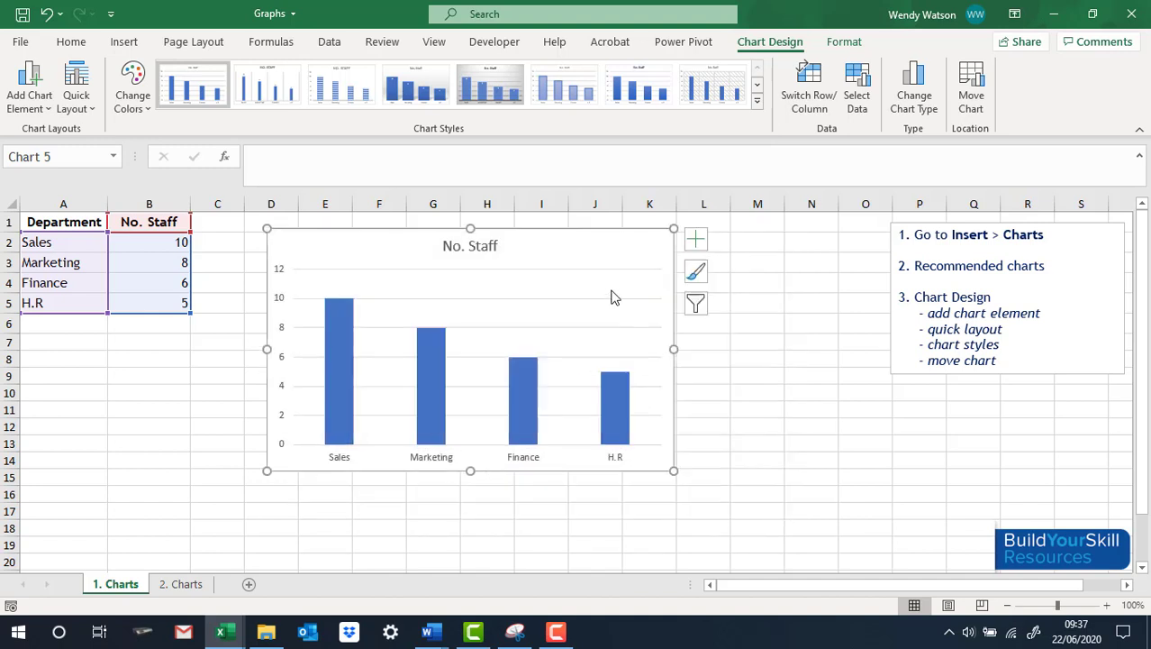
left_click_drag(599, 276, 543, 235)
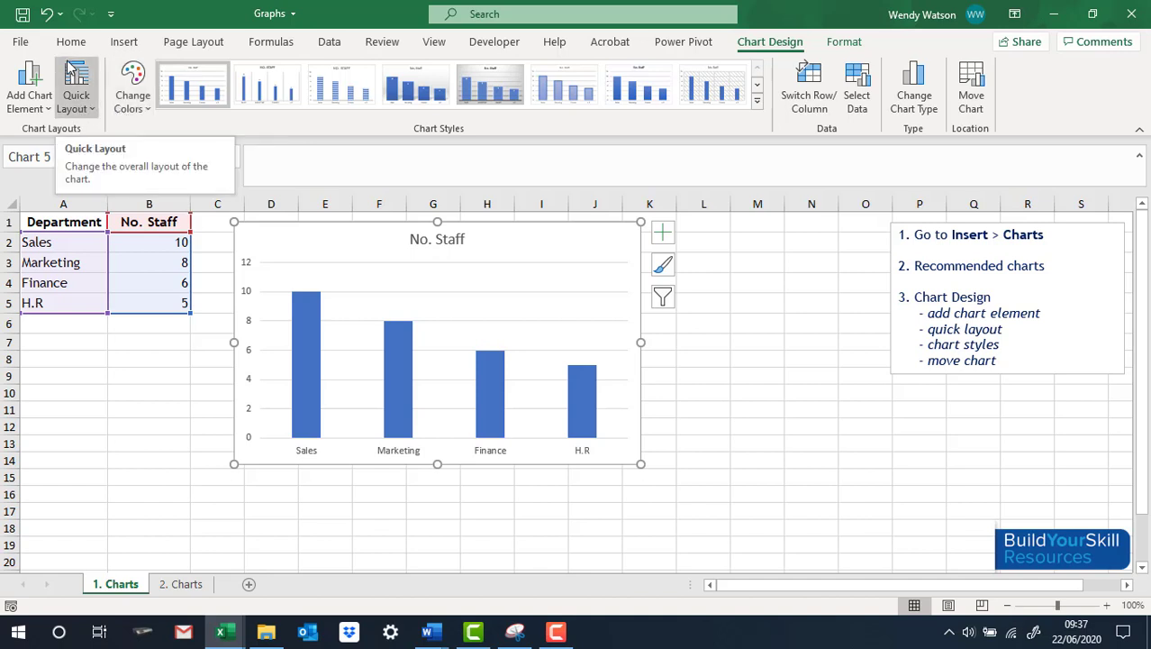
left_click(94, 116)
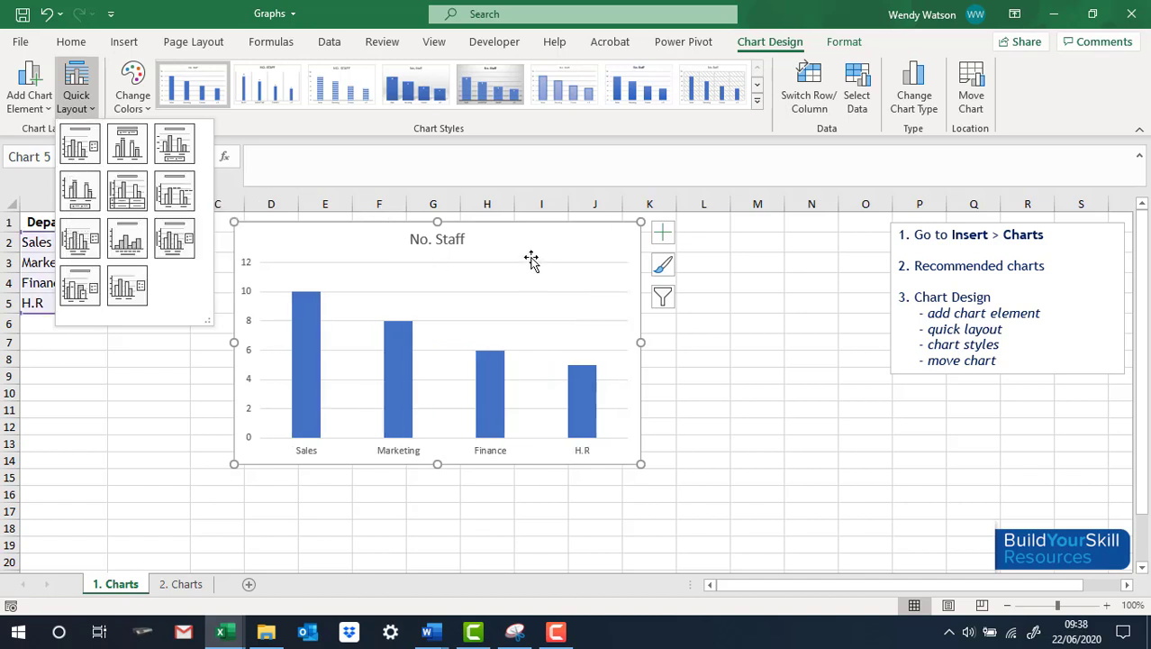
left_click(141, 353)
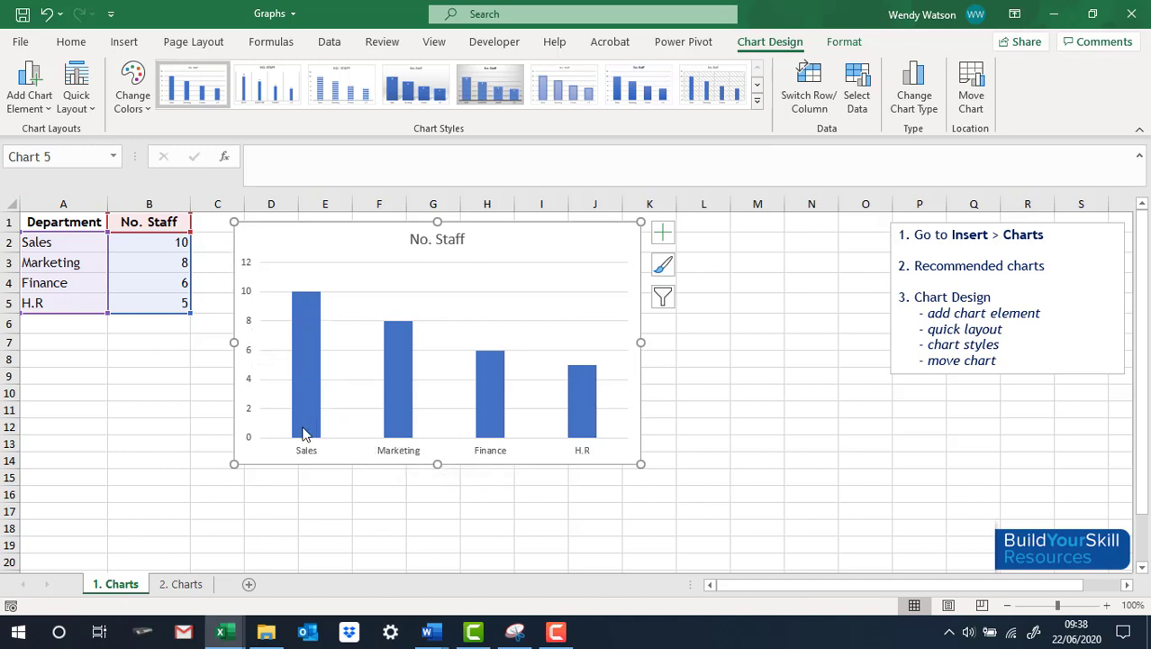
mouse_move(302, 433)
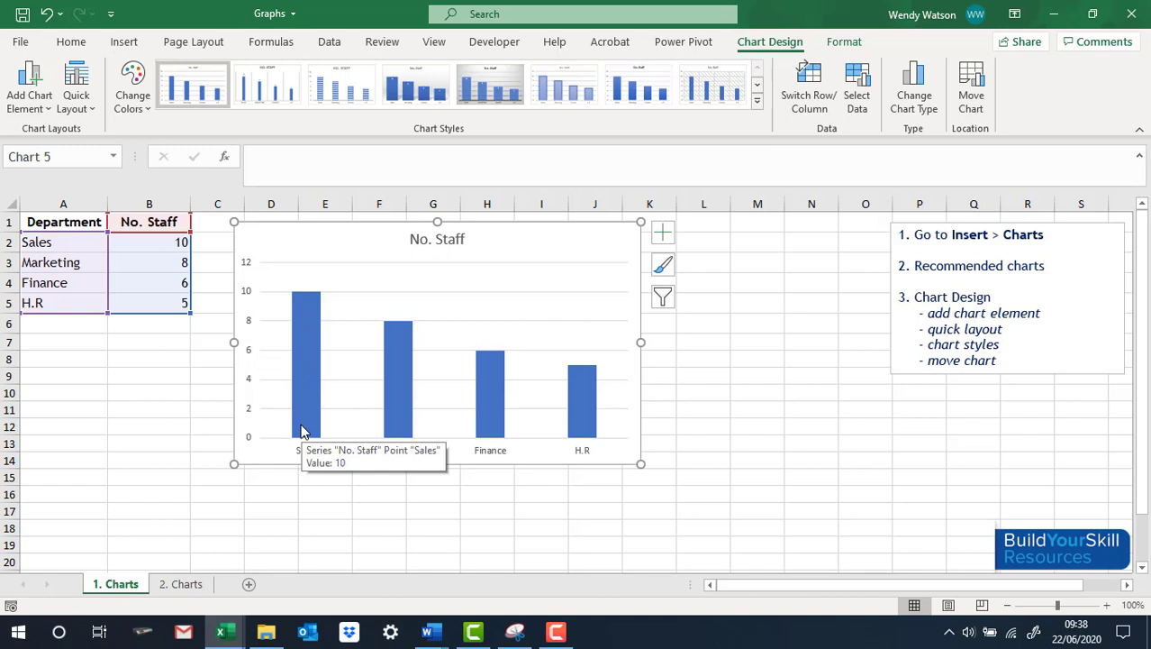
Replace the chart title 'No. Staff' with 'Staffing Numbers by Department'
left_click(410, 239)
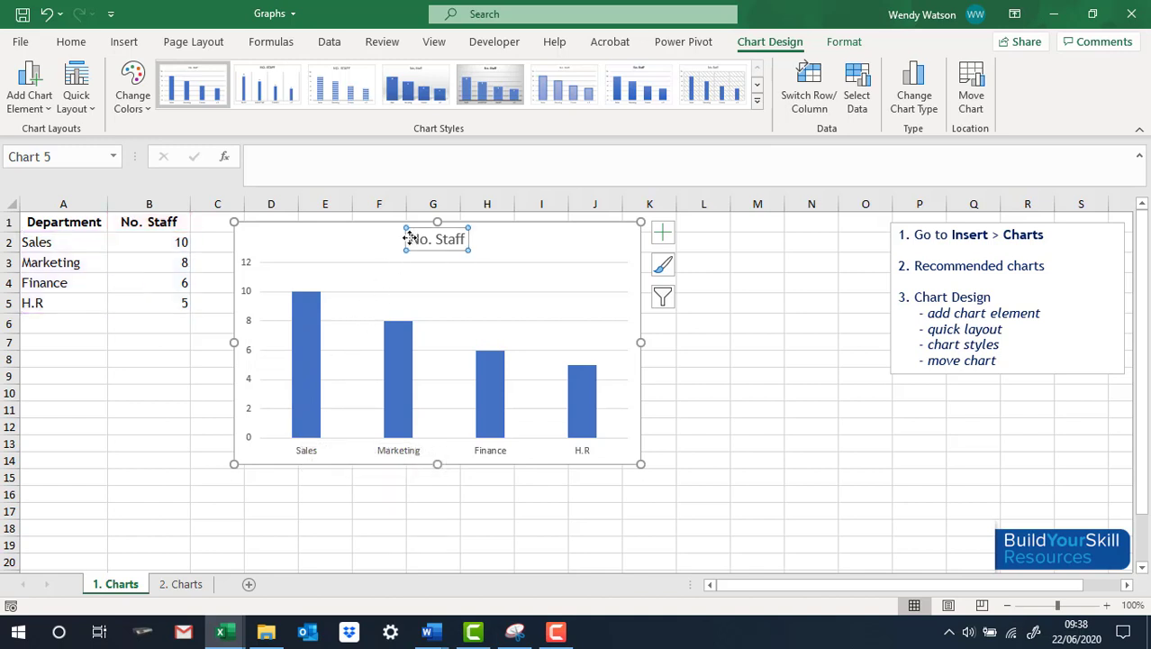
left_click_drag(409, 239, 459, 239)
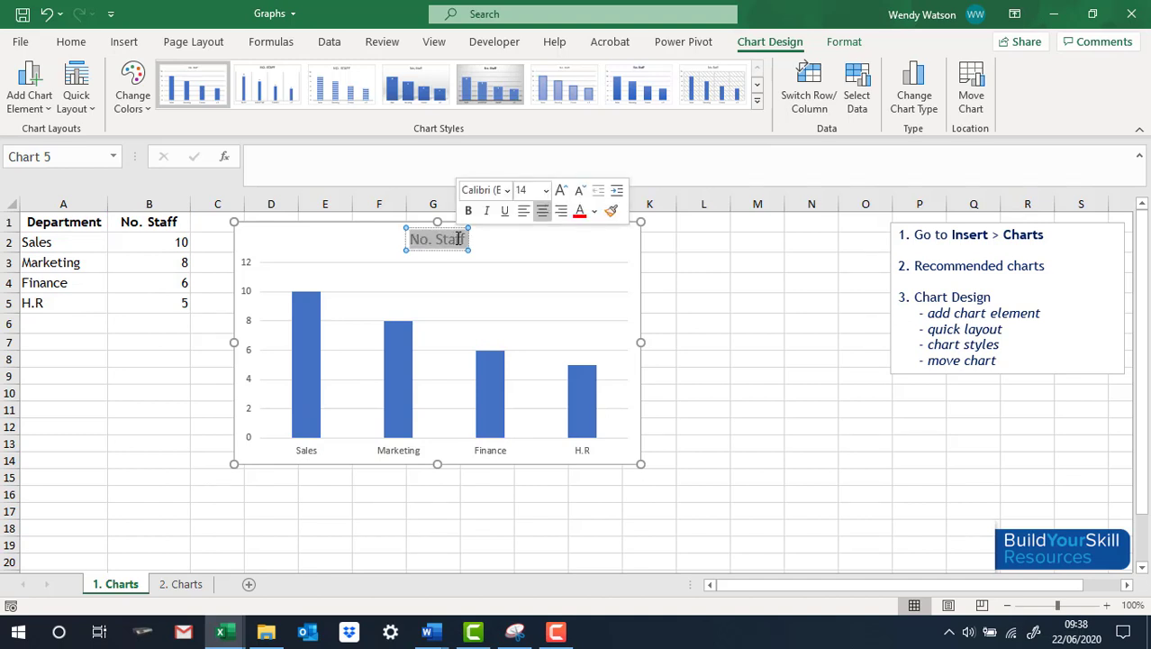
type("Staf")
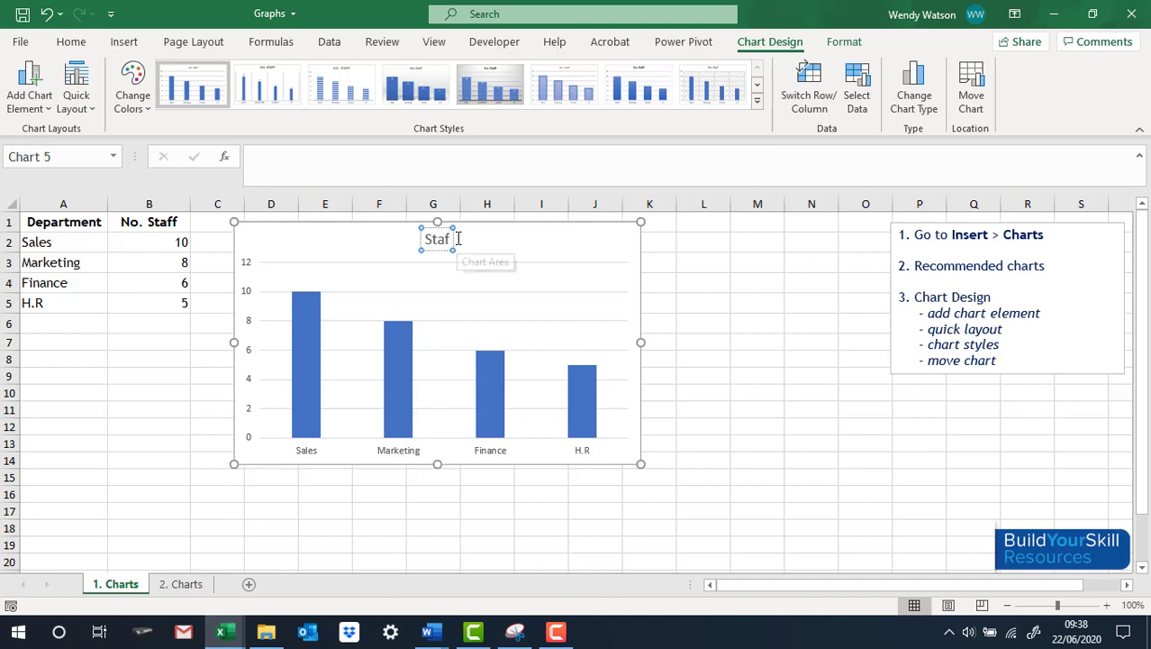
type("fing Number")
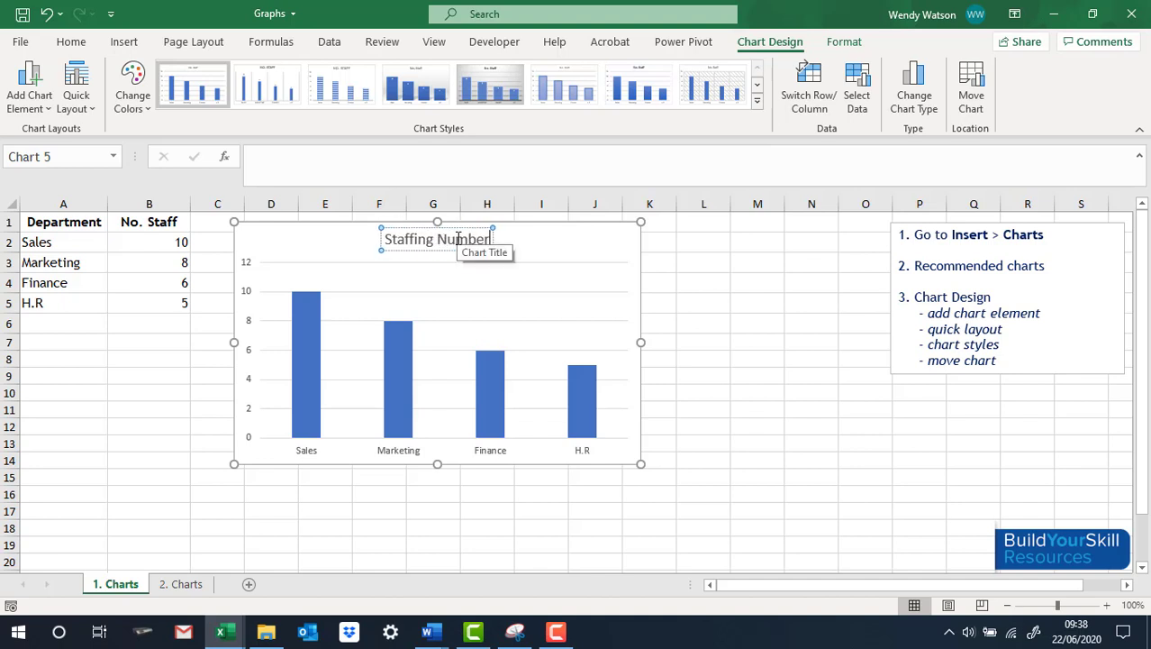
type("s by Dep")
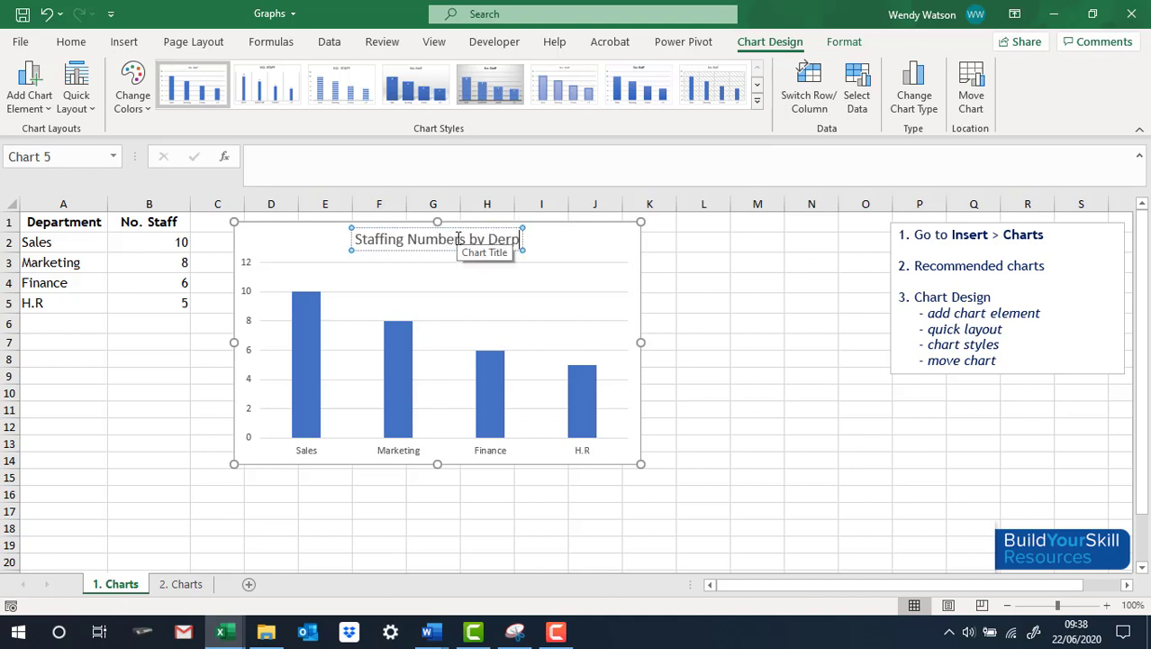
type("art")
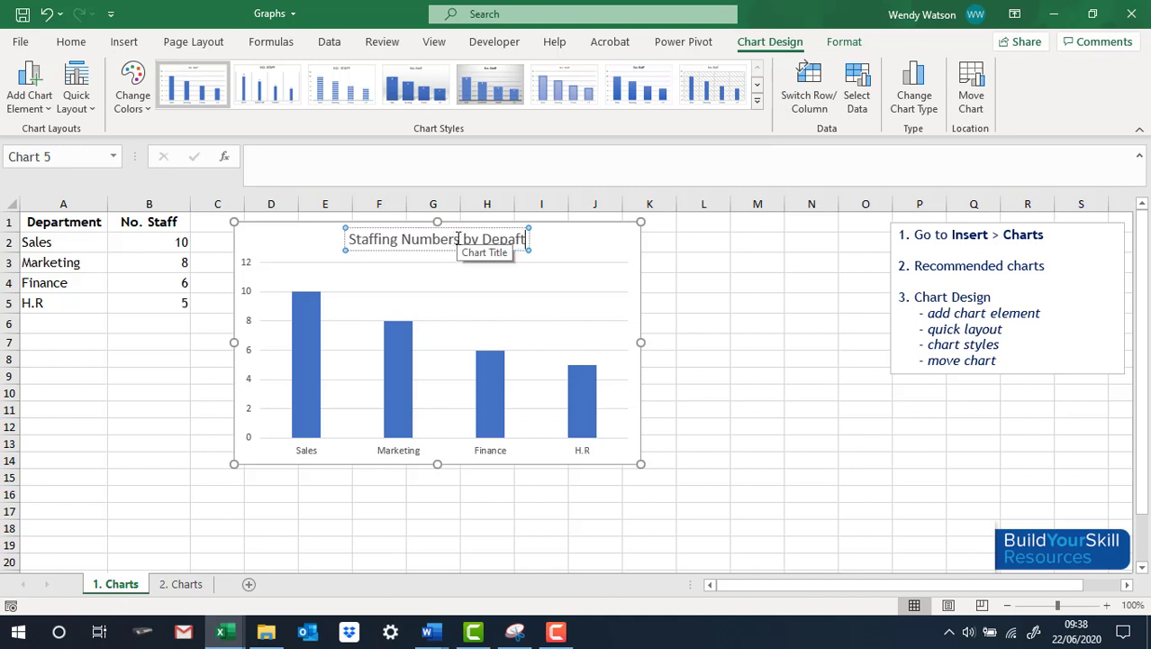
type("ment")
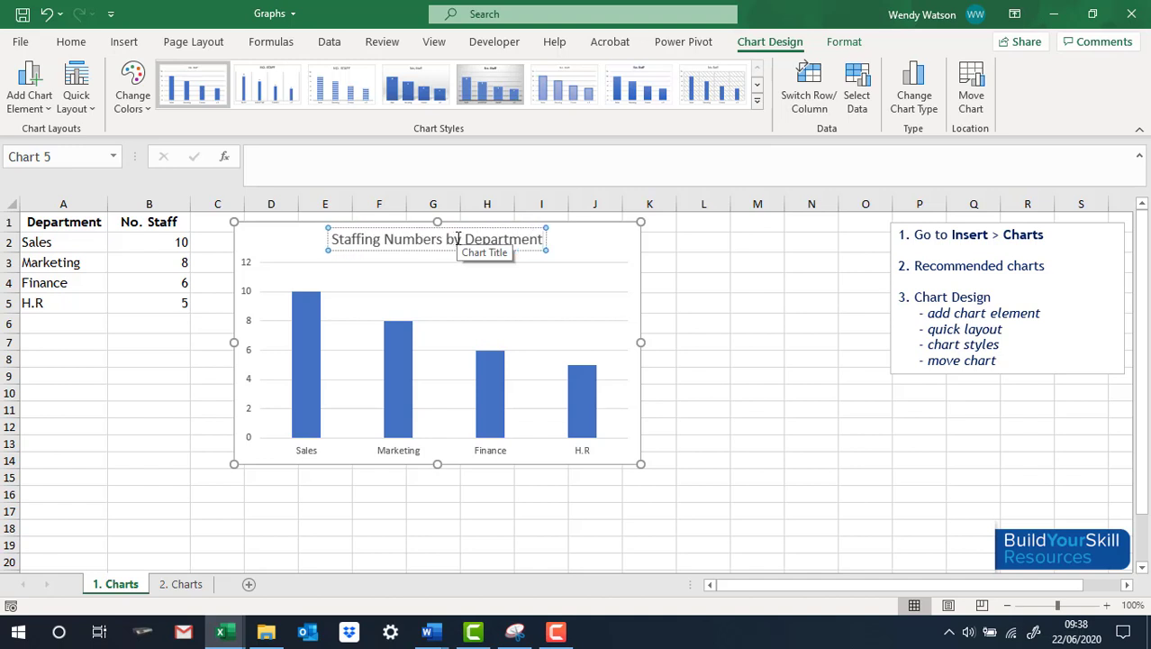
left_click(428, 286)
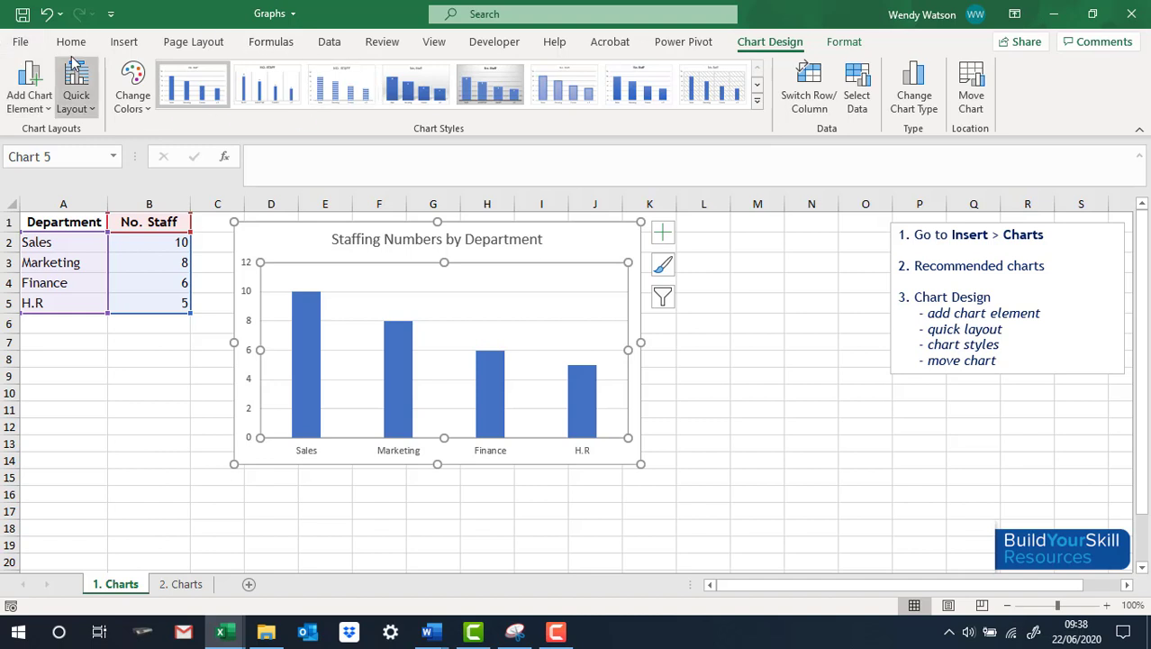
Add a Primary Horizontal axis title through Add Chart Element > Axis Titles
left_click(36, 101)
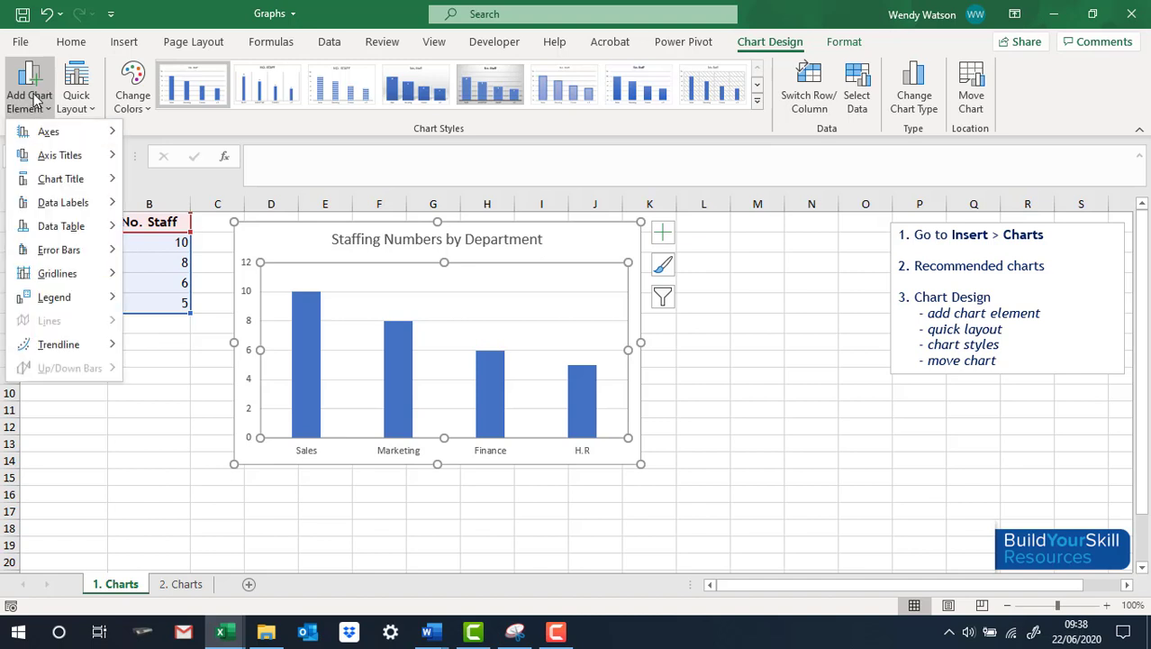
mouse_move(74, 184)
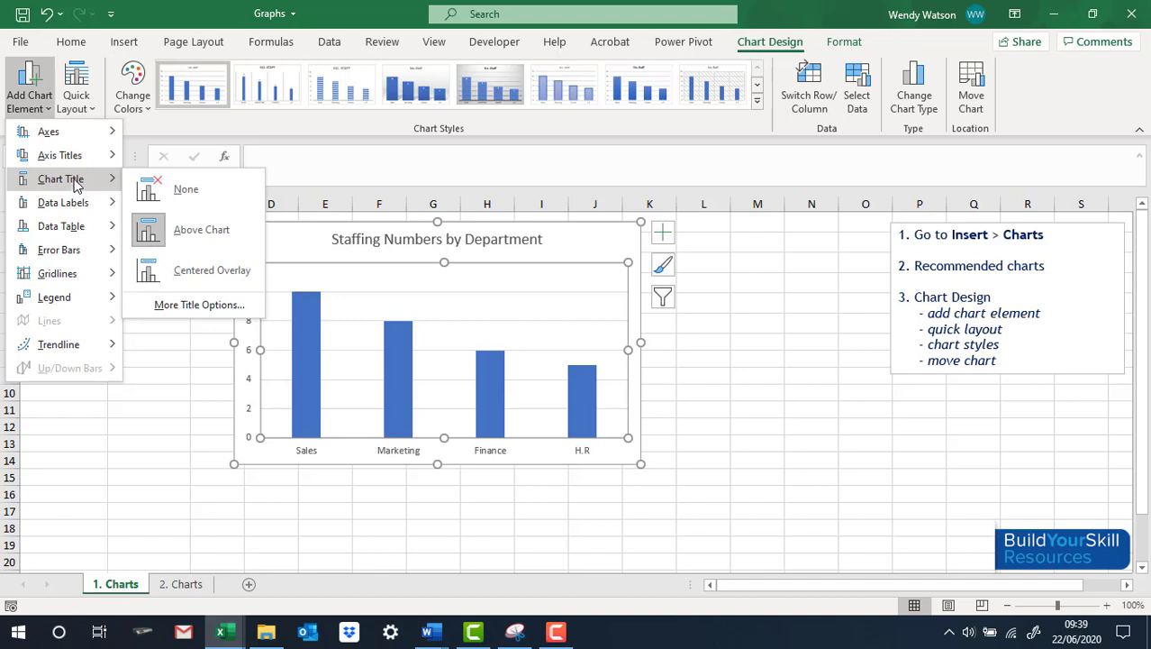
mouse_move(73, 157)
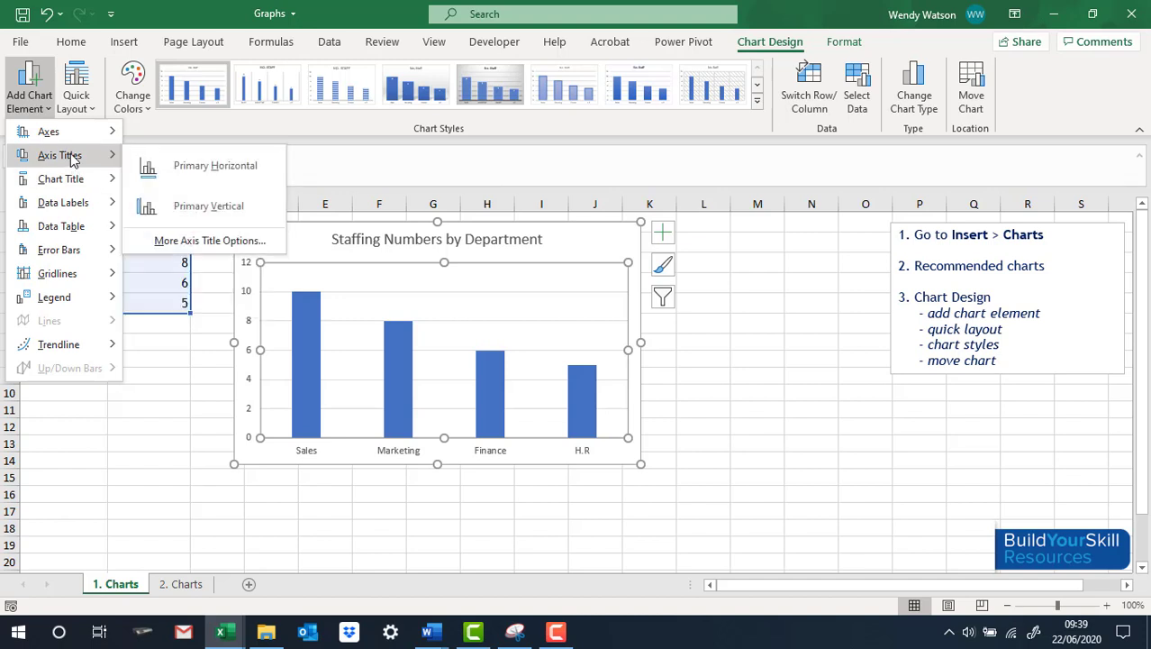
Title the horizontal axis 'Department'
left_click(175, 169)
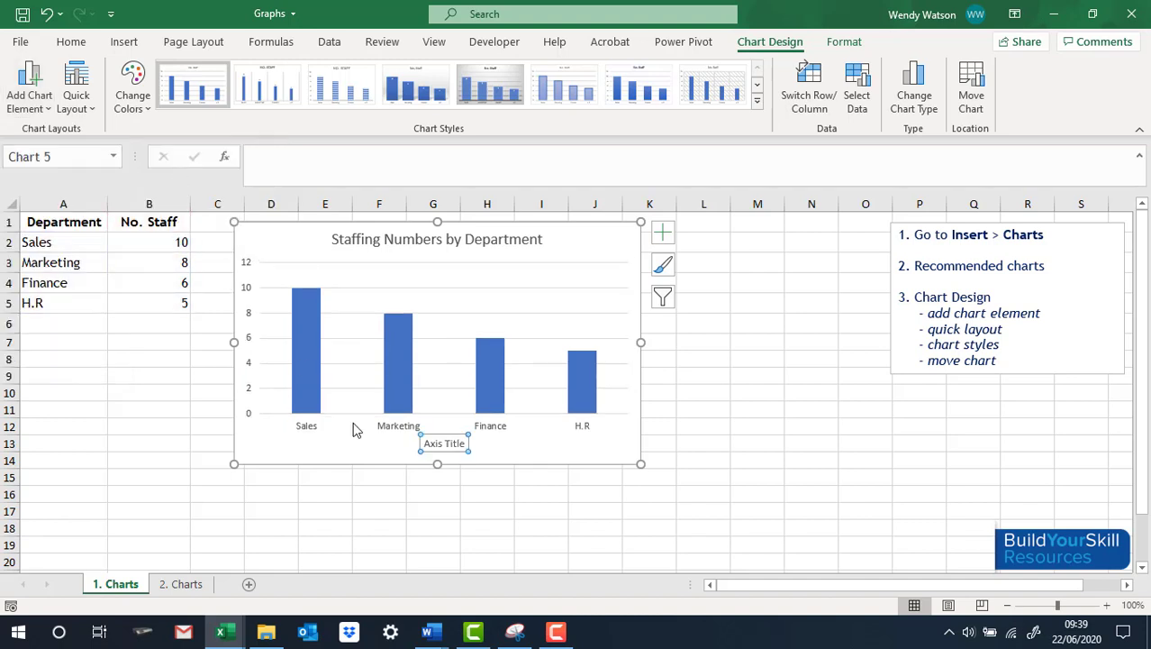
left_click_drag(426, 443, 465, 445)
type("Department")
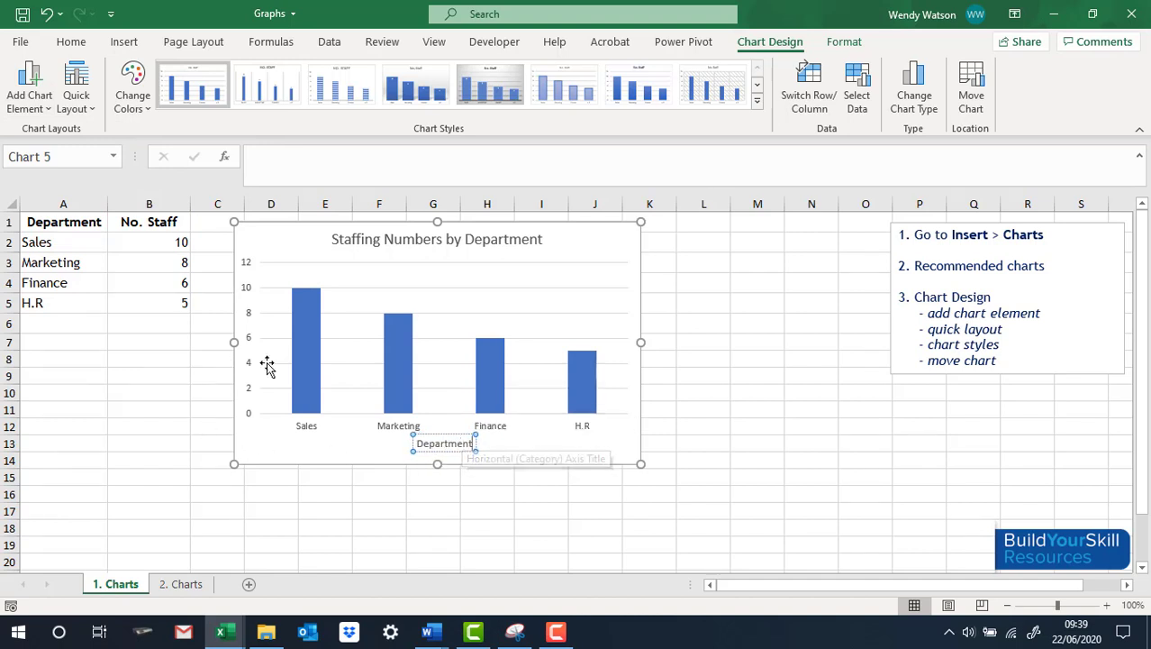
Add a vertical axis title reading 'Staffing No's'
left_click(47, 88)
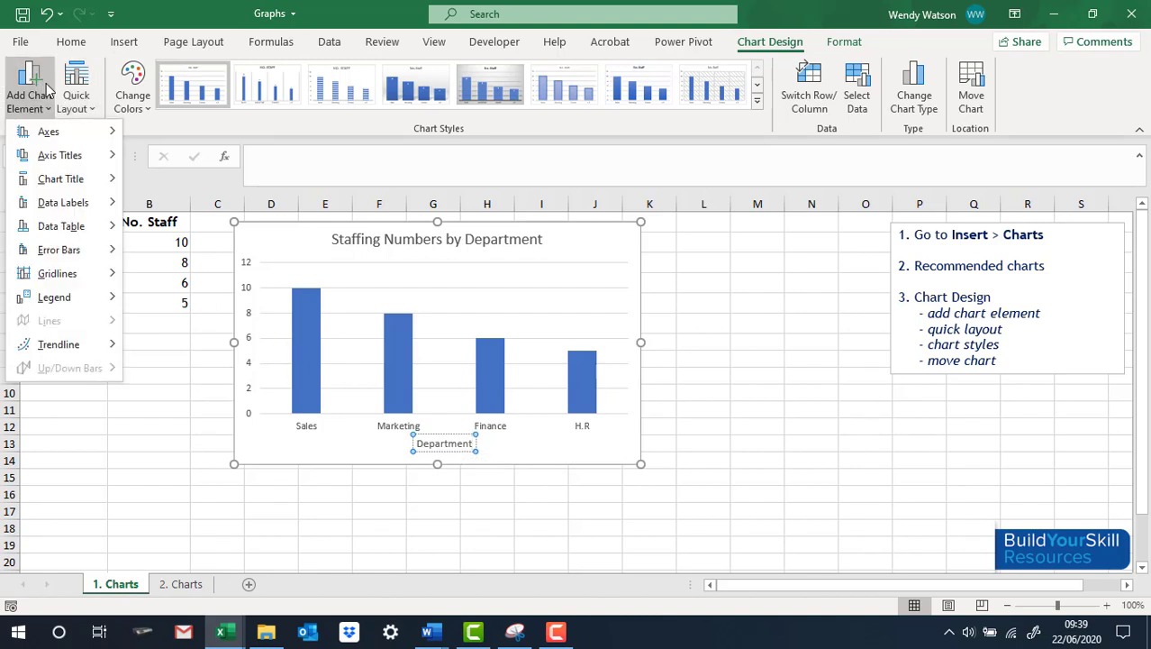
mouse_move(51, 154)
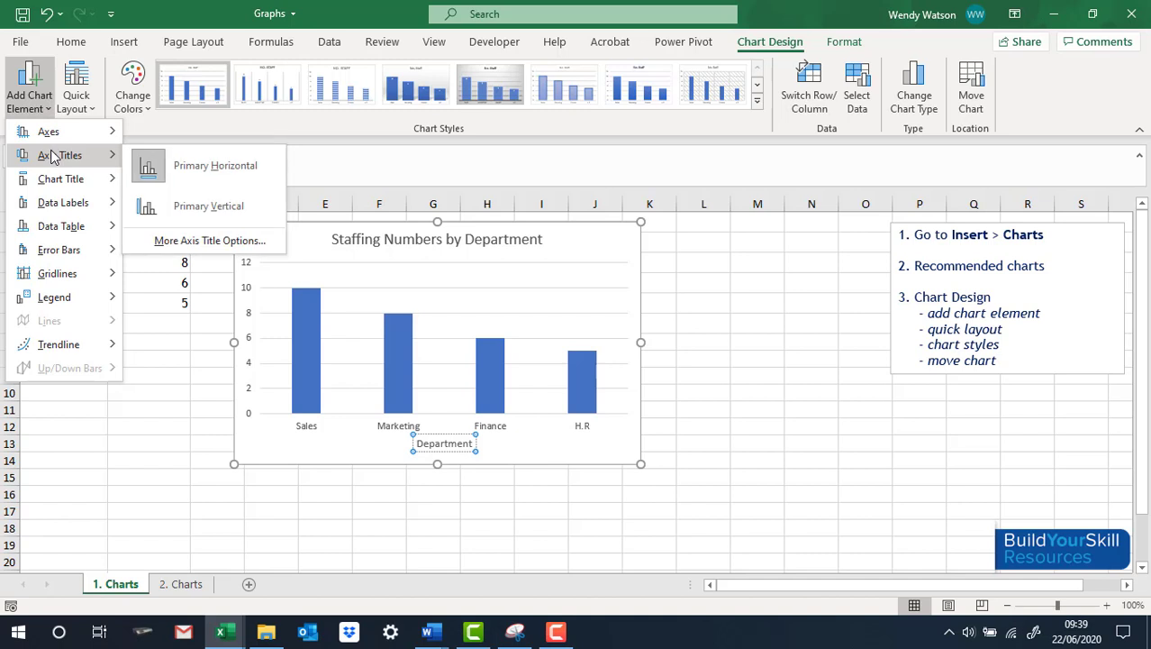
left_click(198, 209)
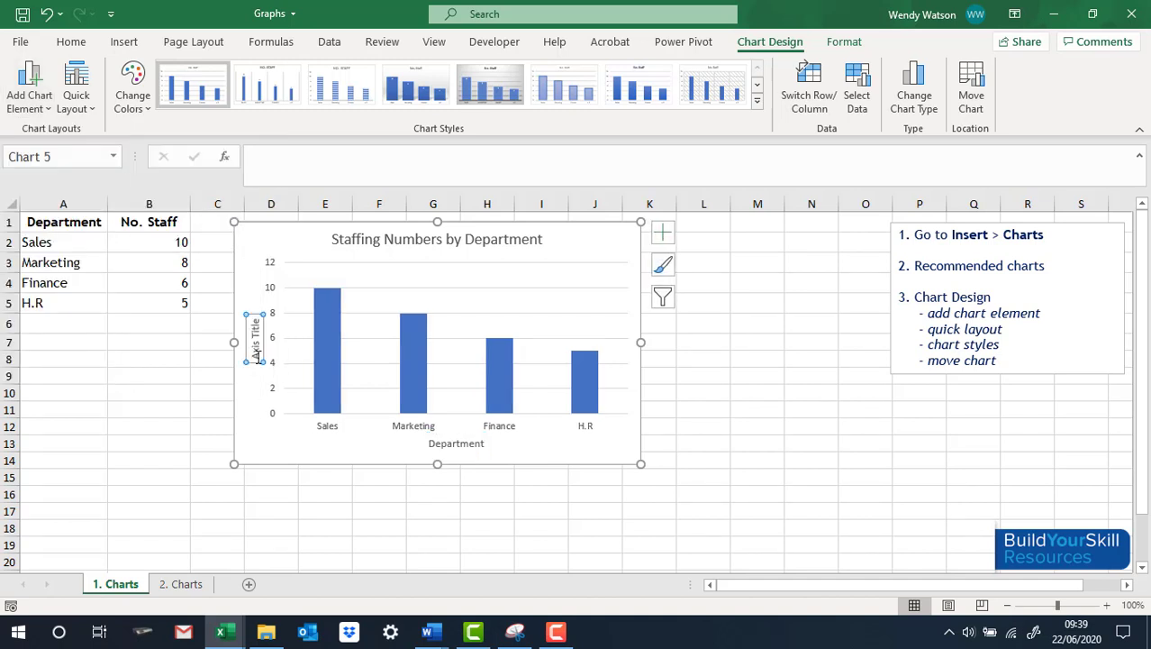
left_click_drag(257, 357, 254, 315)
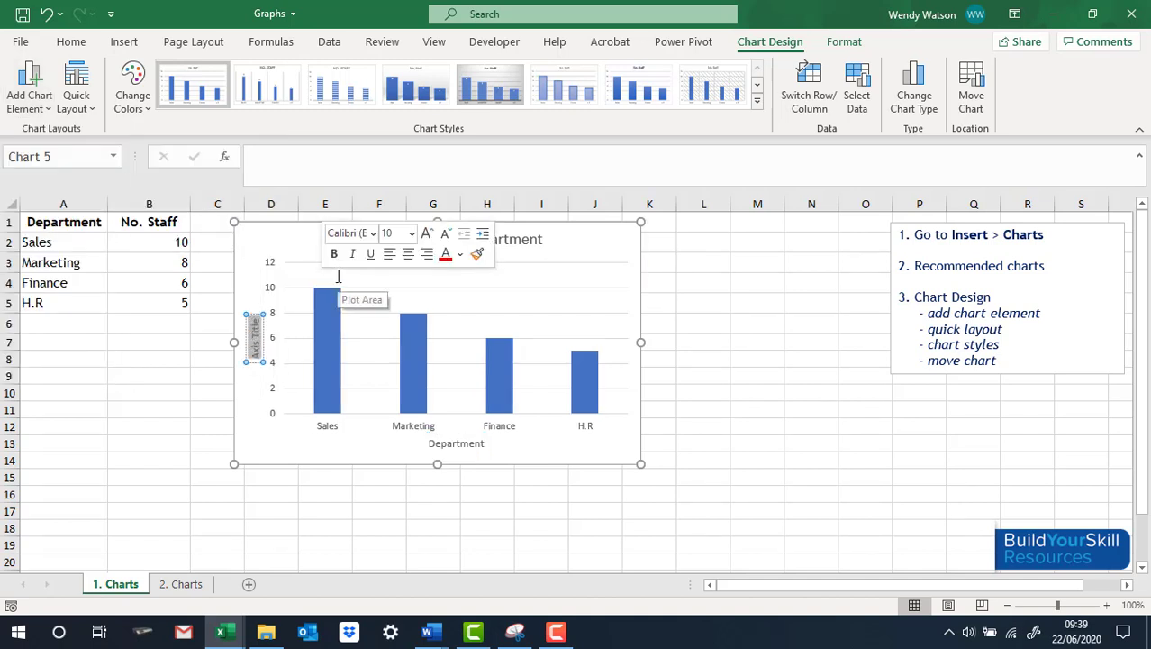
type("Staffing N")
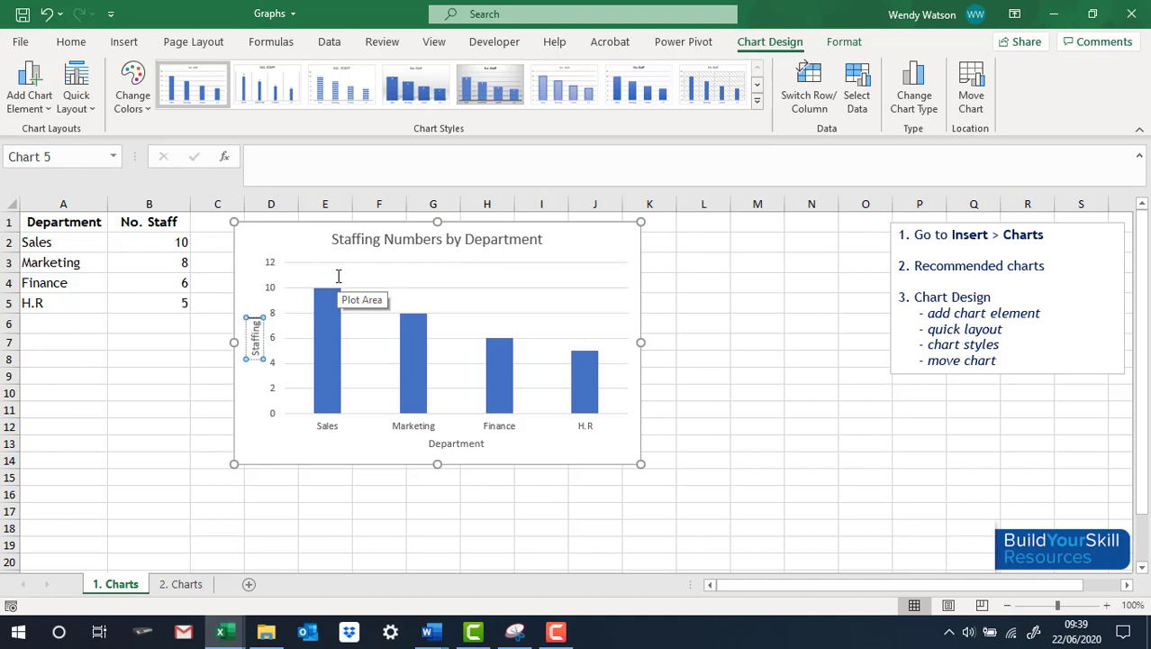
type("o's")
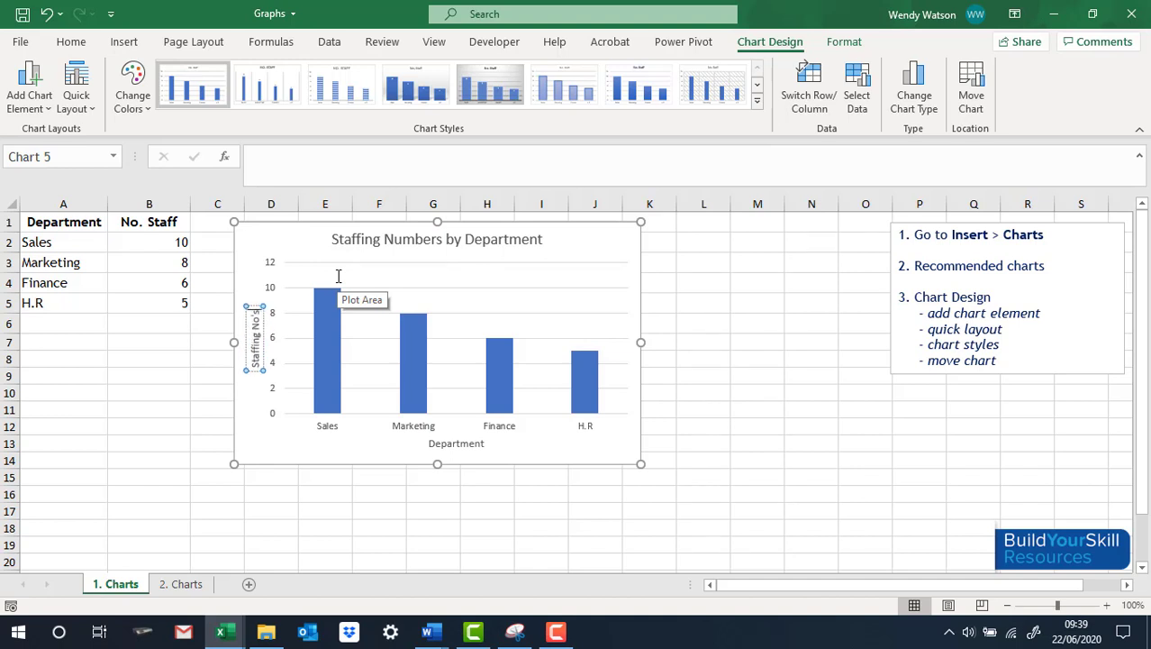
left_click(293, 445)
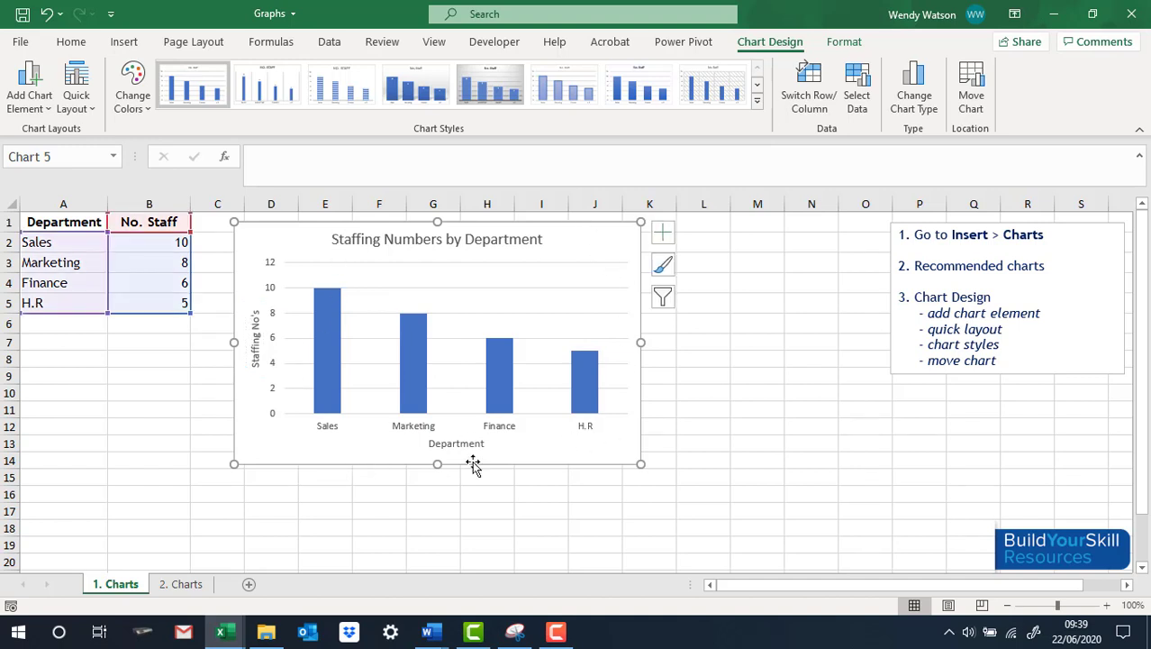
Recolour the chart bars with an orange Colorful palette from Change Colors
left_click(43, 106)
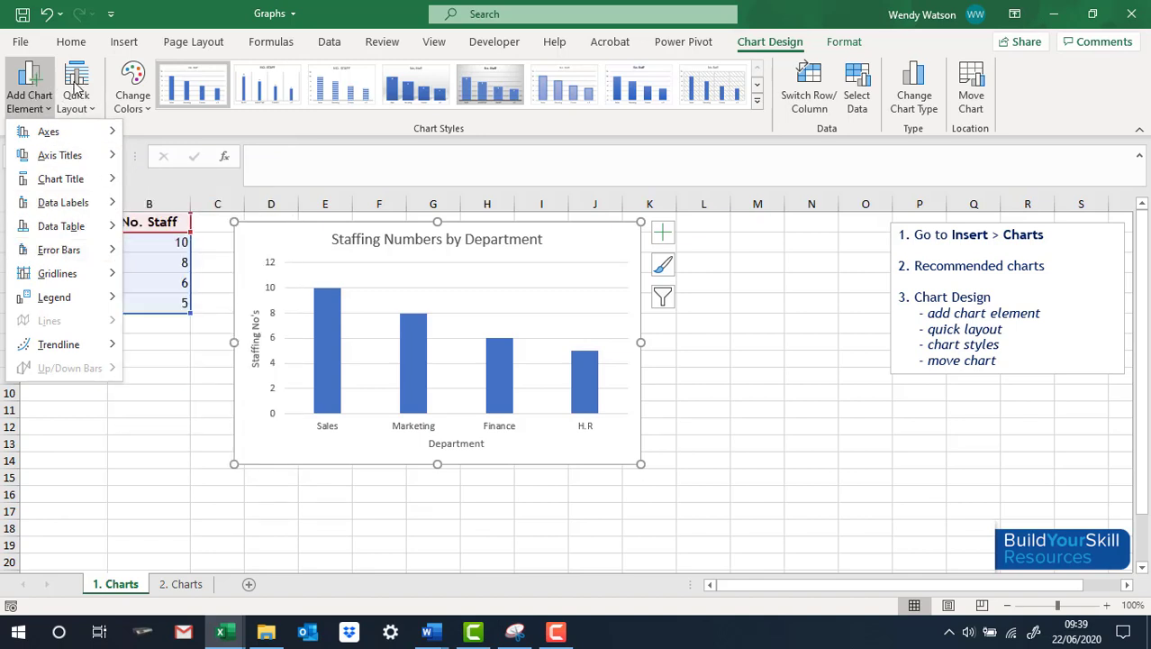
left_click(133, 87)
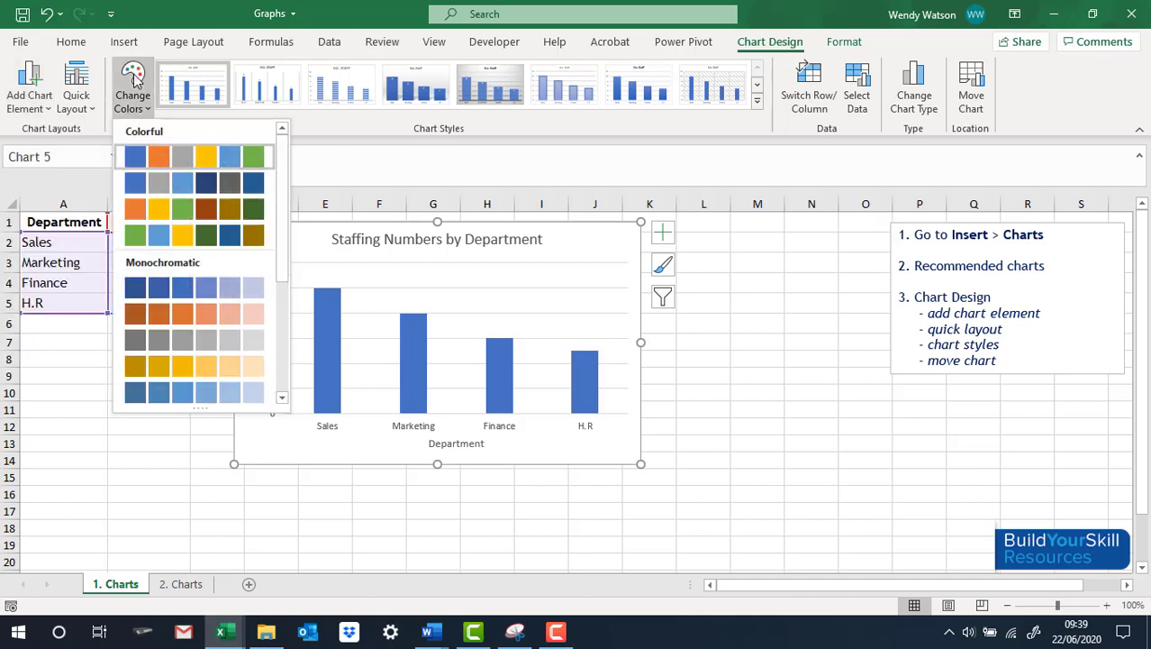
left_click(162, 206)
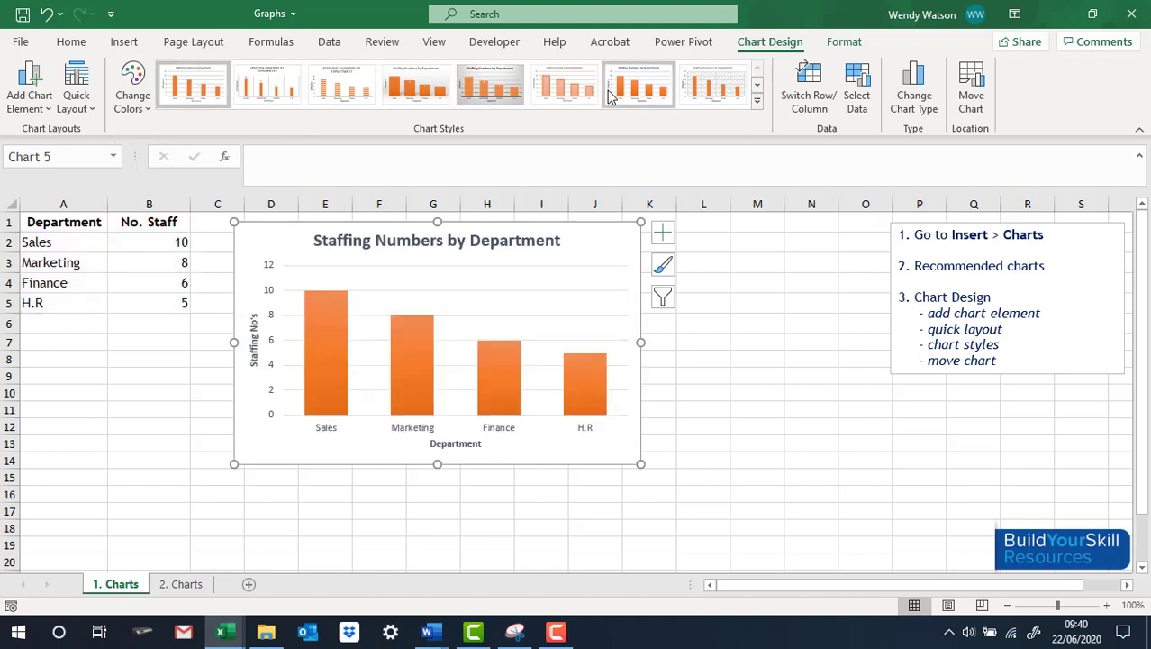
Apply Chart Style 8 for slim orange bars over a hatched plot area
left_click(266, 93)
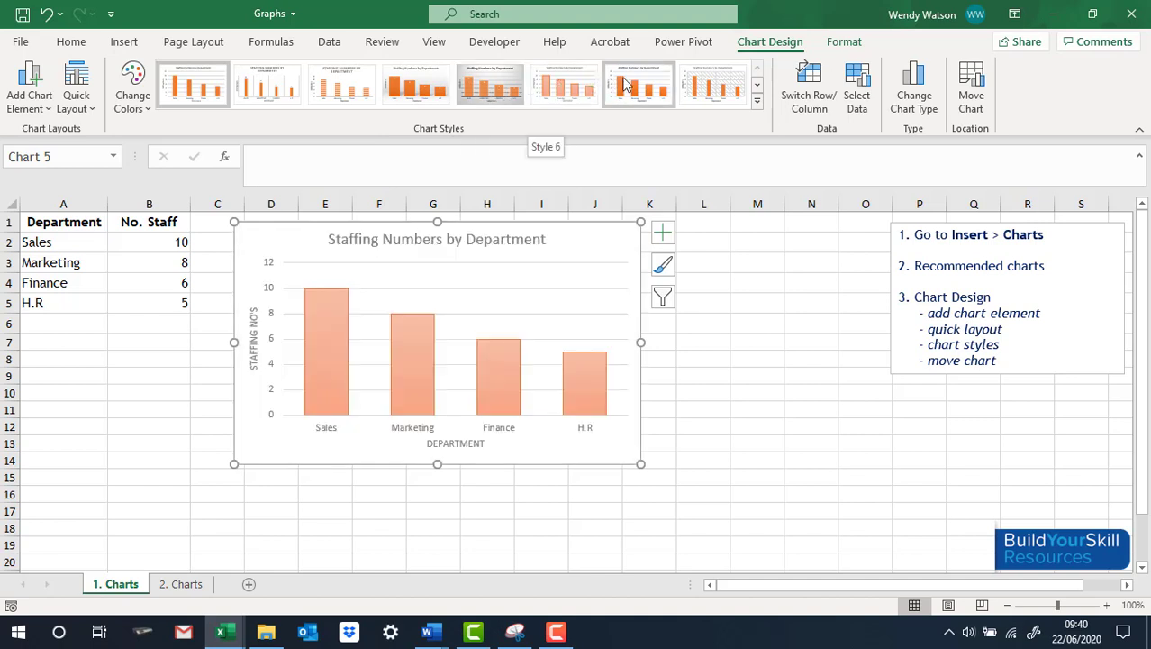
left_click(709, 85)
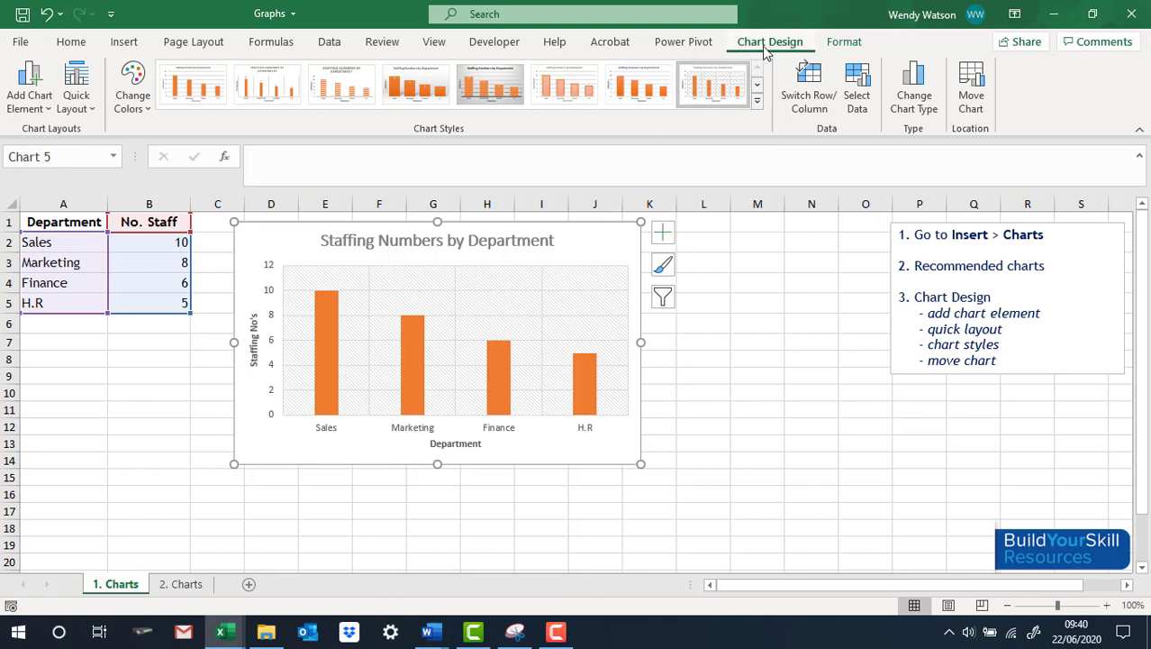
left_click(805, 93)
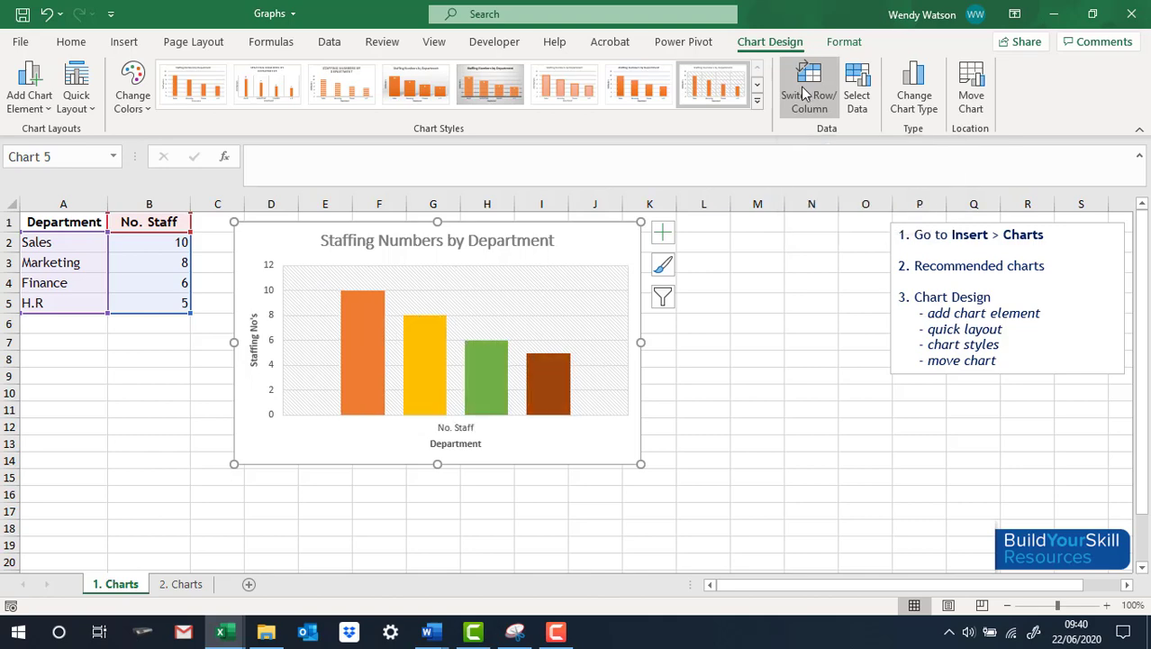
left_click(806, 93)
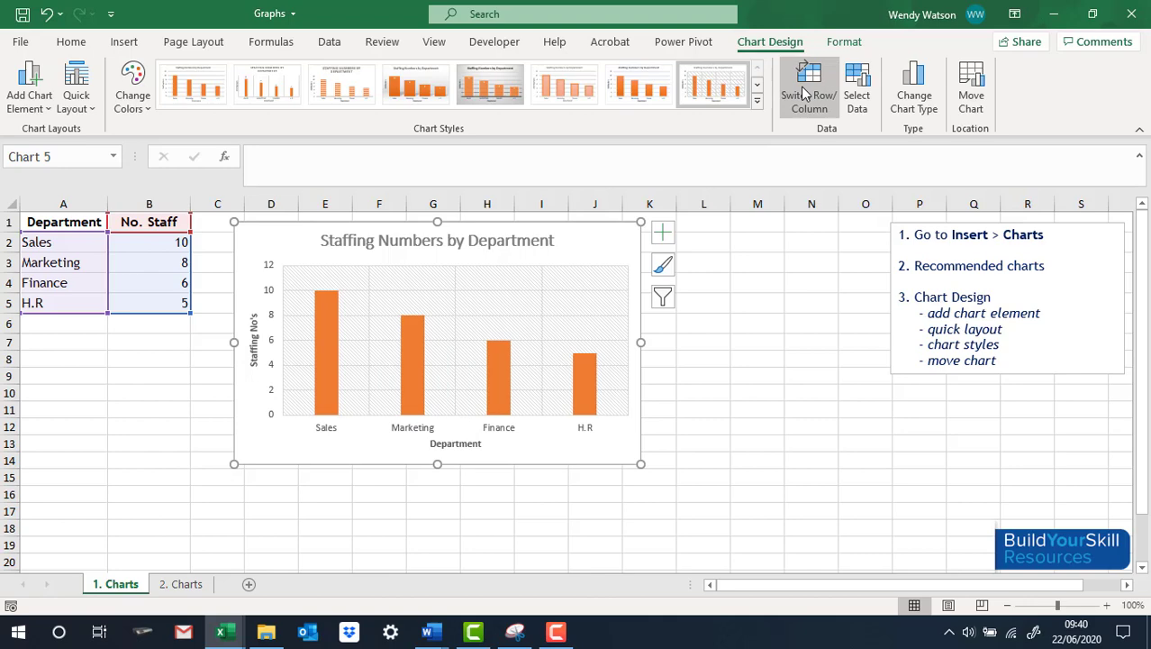
Convert the chart to a Pie and apply the third pie style with percentage labels
left_click(914, 91)
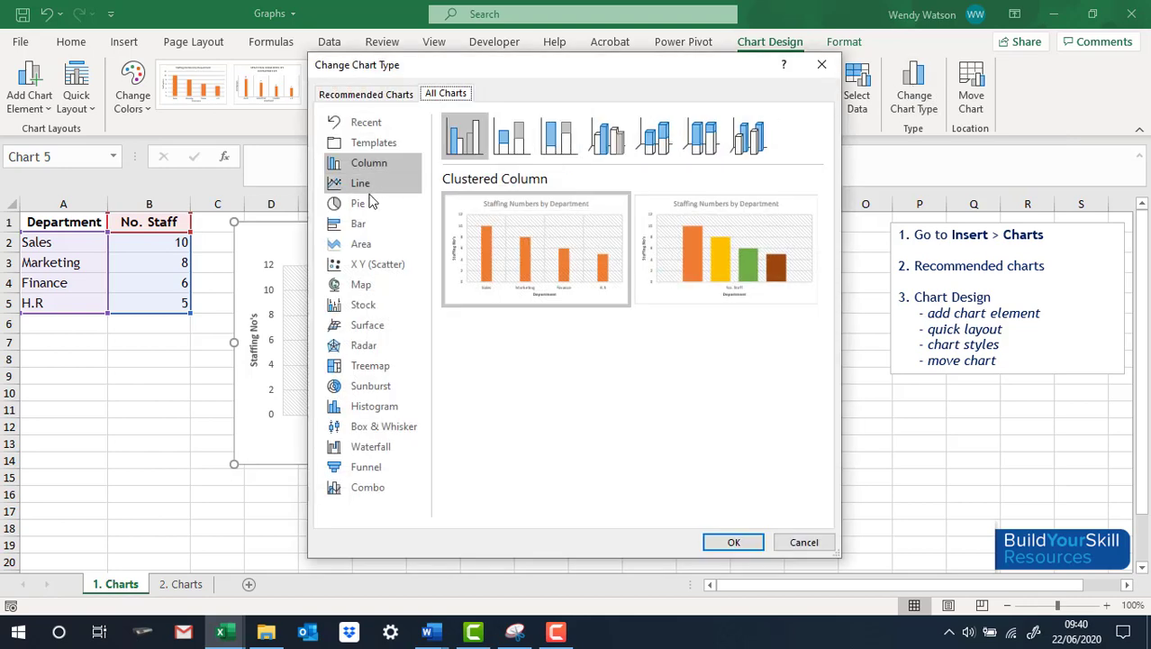
left_click(365, 203)
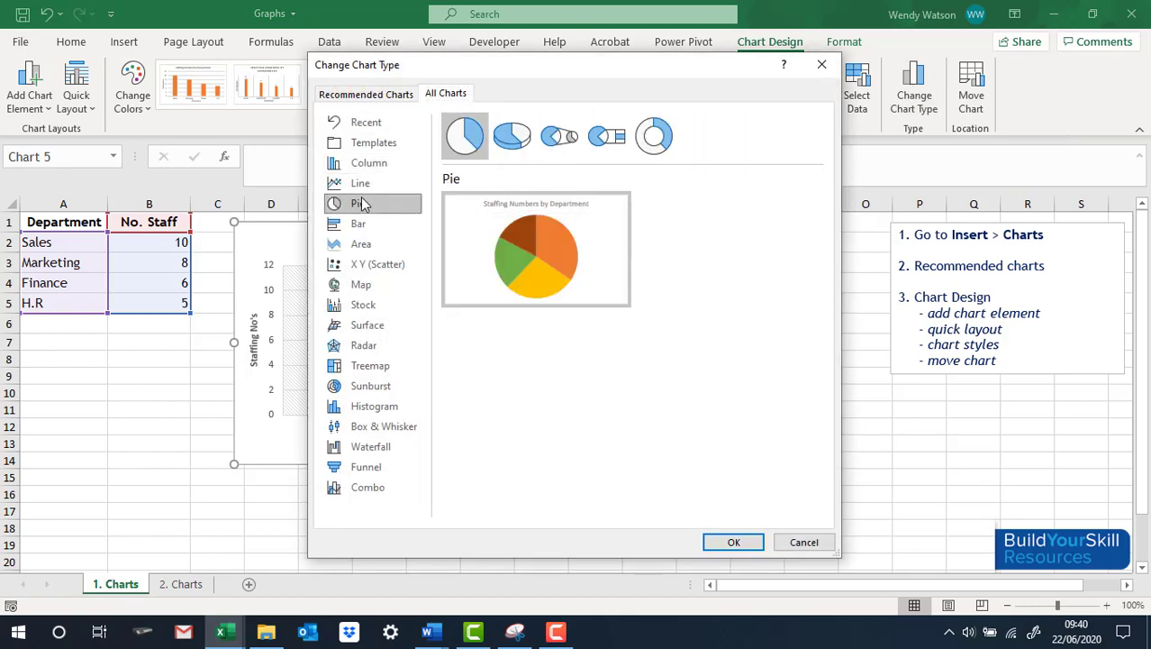
mouse_move(509, 279)
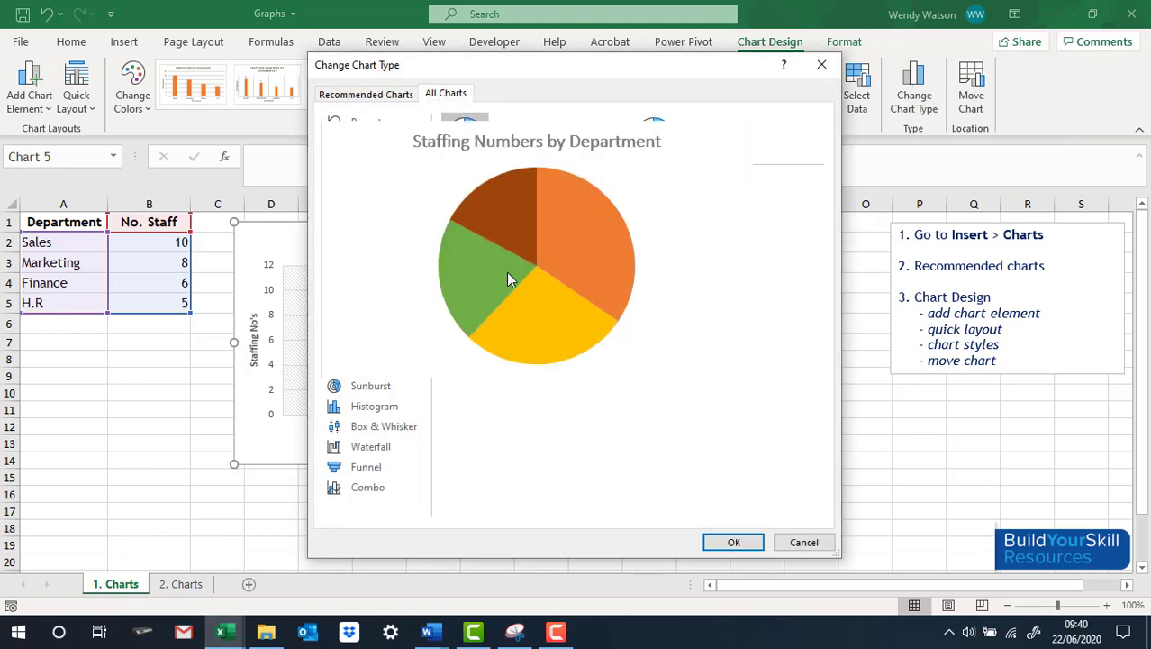
left_click(732, 541)
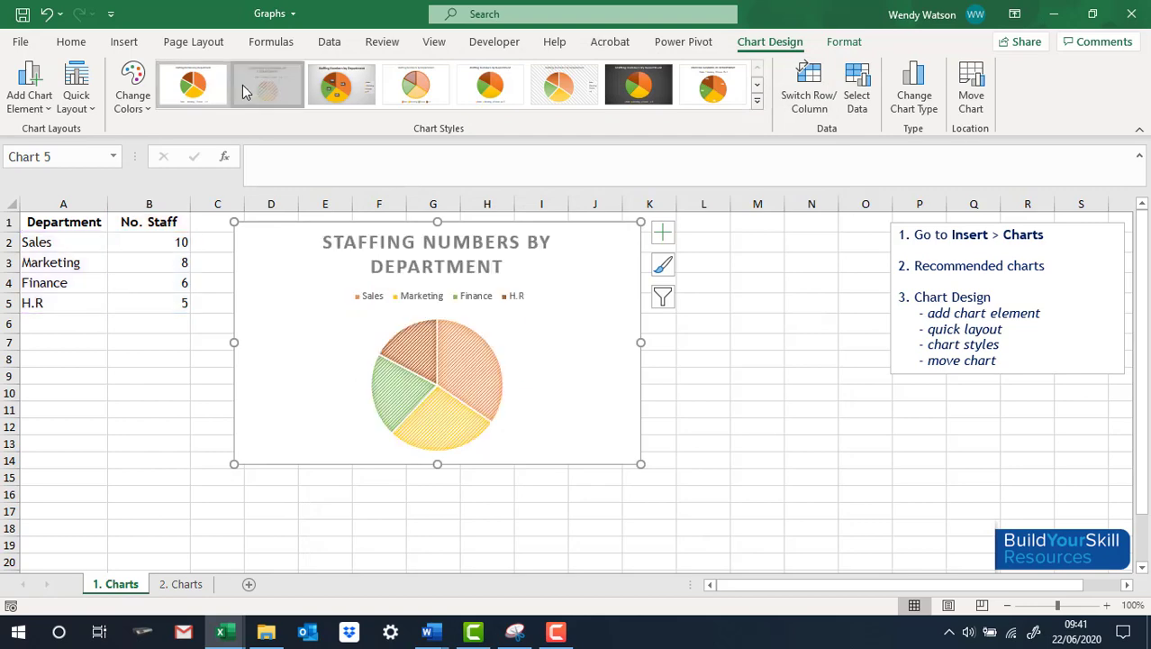
left_click(333, 90)
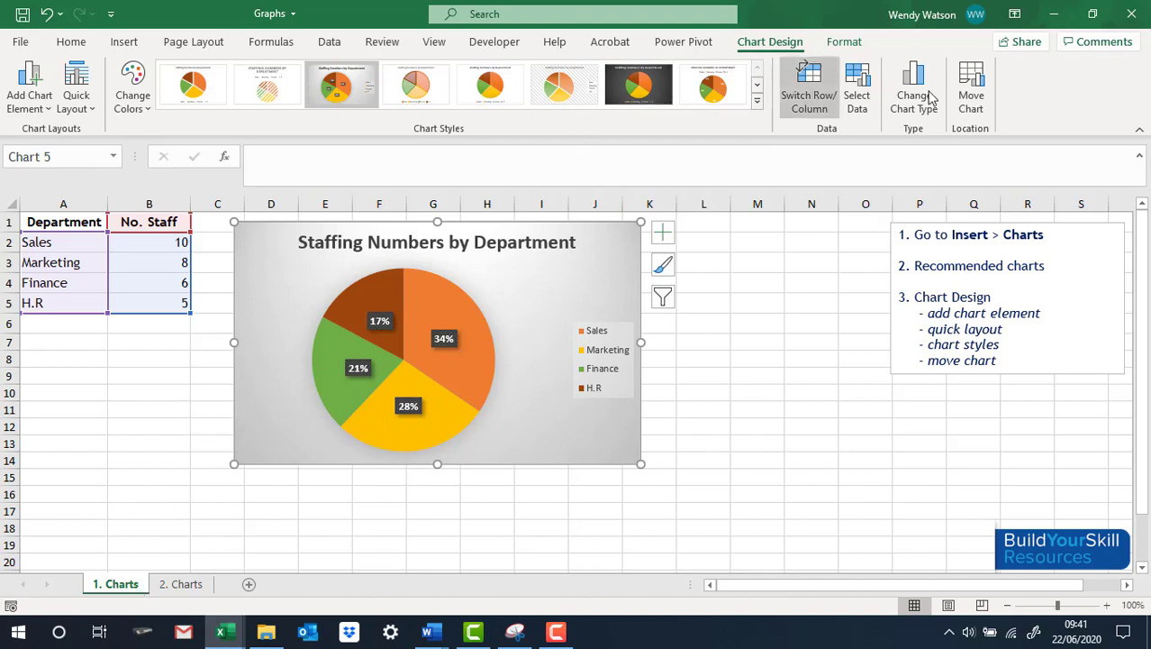
Move the pie chart to a new chart sheet named Chart1
left_click(970, 89)
left_click(970, 88)
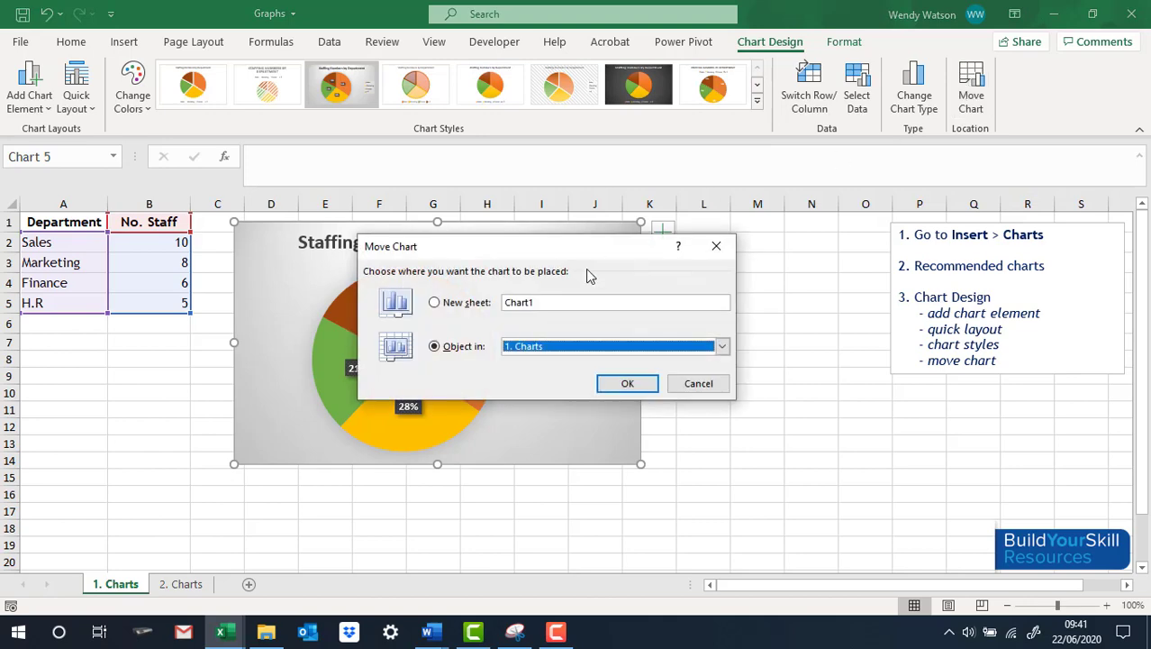
left_click(435, 304)
left_click(623, 384)
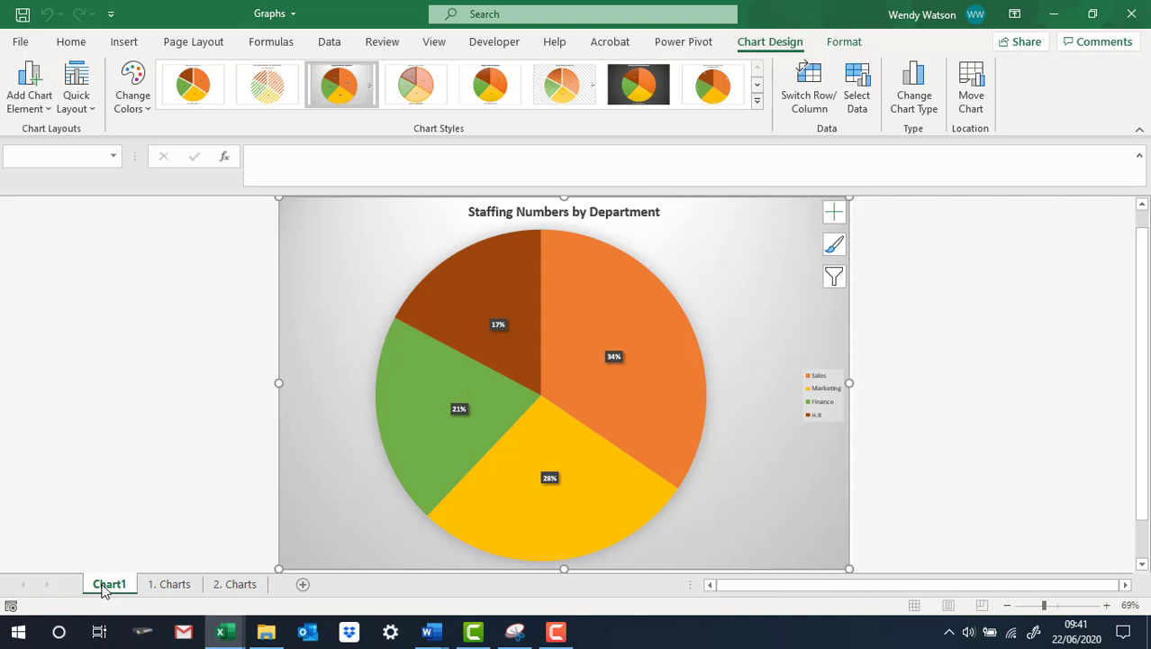
Move the chart back as an embedded object on the '1. Charts' sheet
left_click(968, 90)
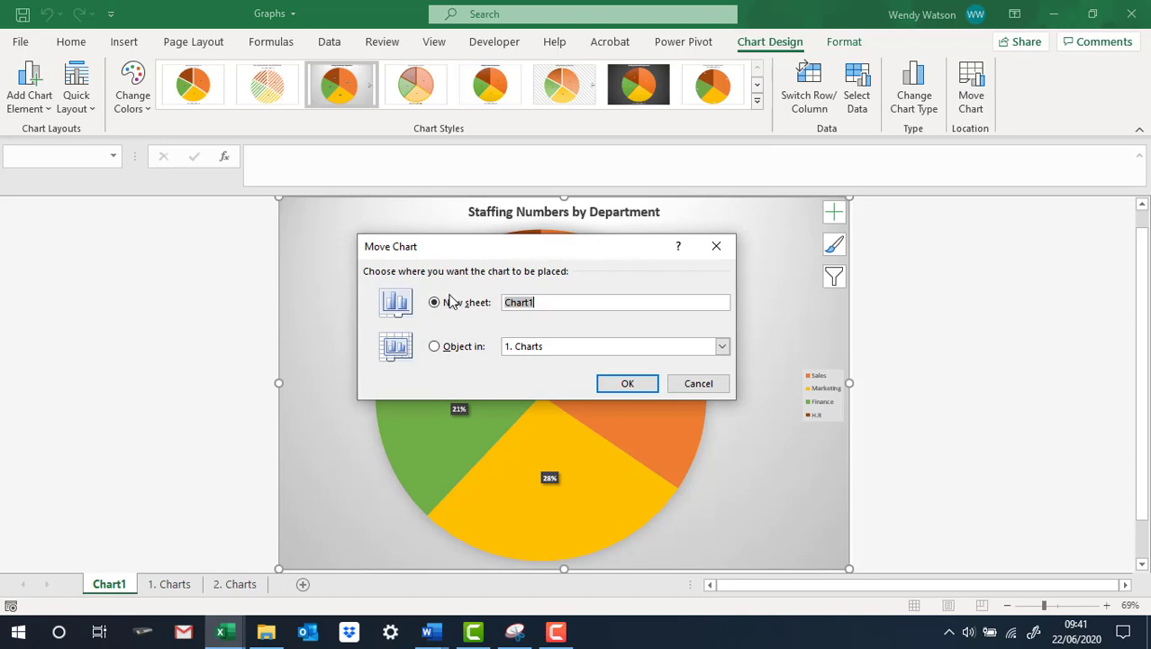
left_click(436, 347)
left_click(626, 384)
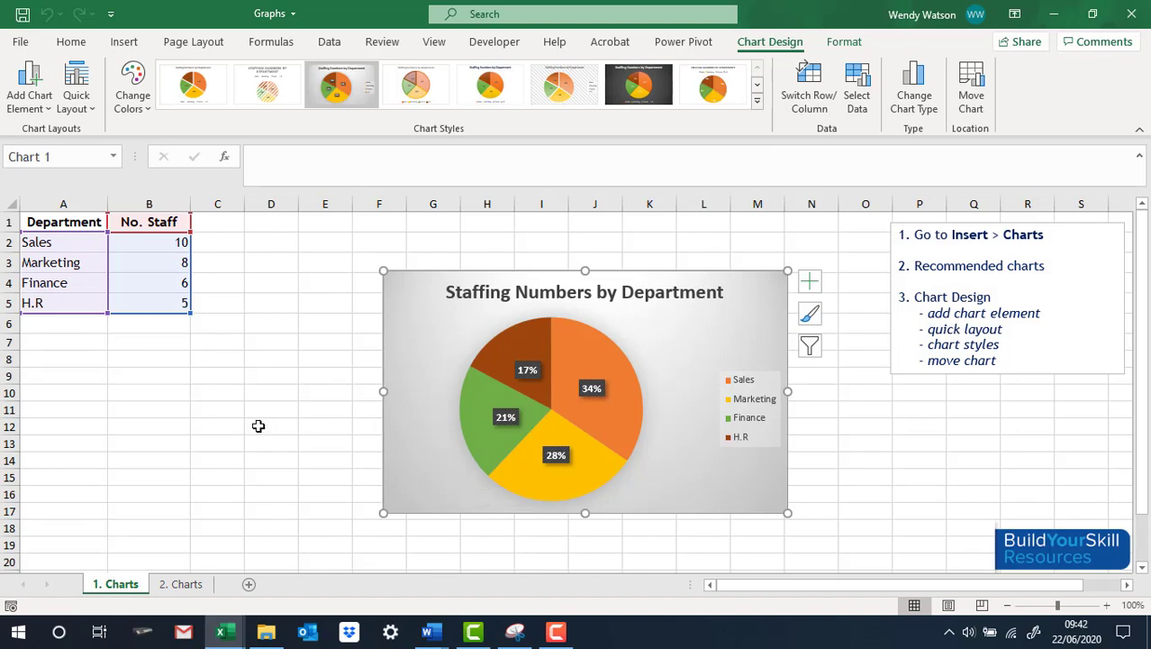
On the 2. Charts sheet, select Month A1:A7 together with Costs C1:C7
left_click(176, 586)
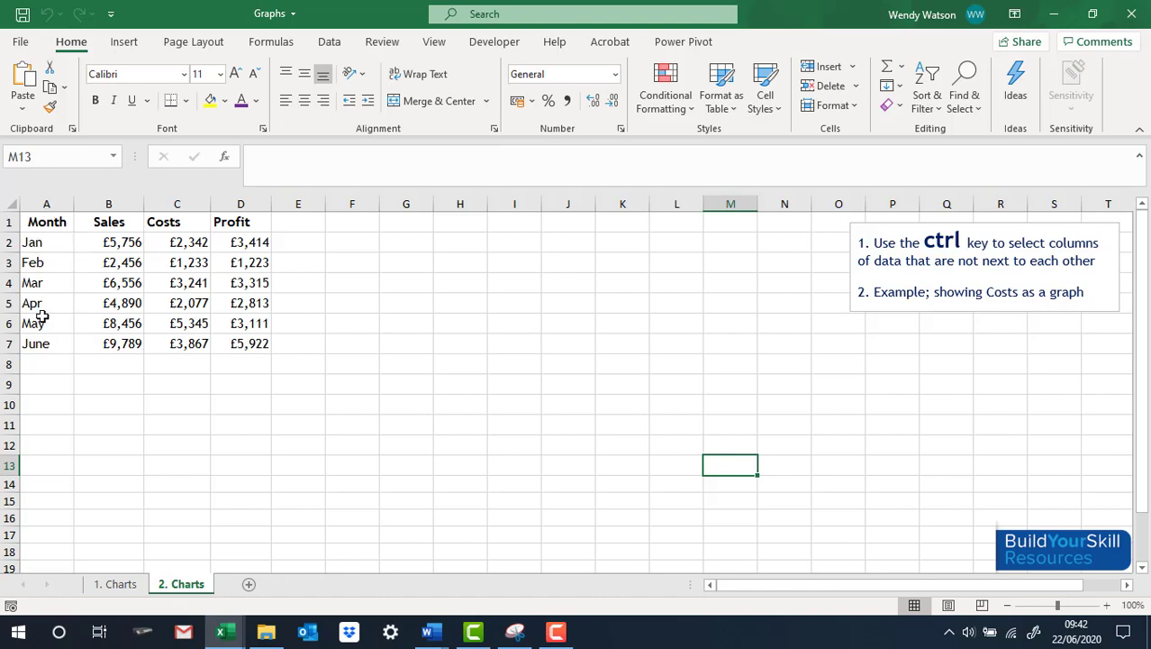
left_click_drag(42, 222, 44, 340)
left_click_drag(179, 221, 174, 337)
left_click_drag(54, 223, 38, 343)
left_click_drag(172, 222, 175, 338)
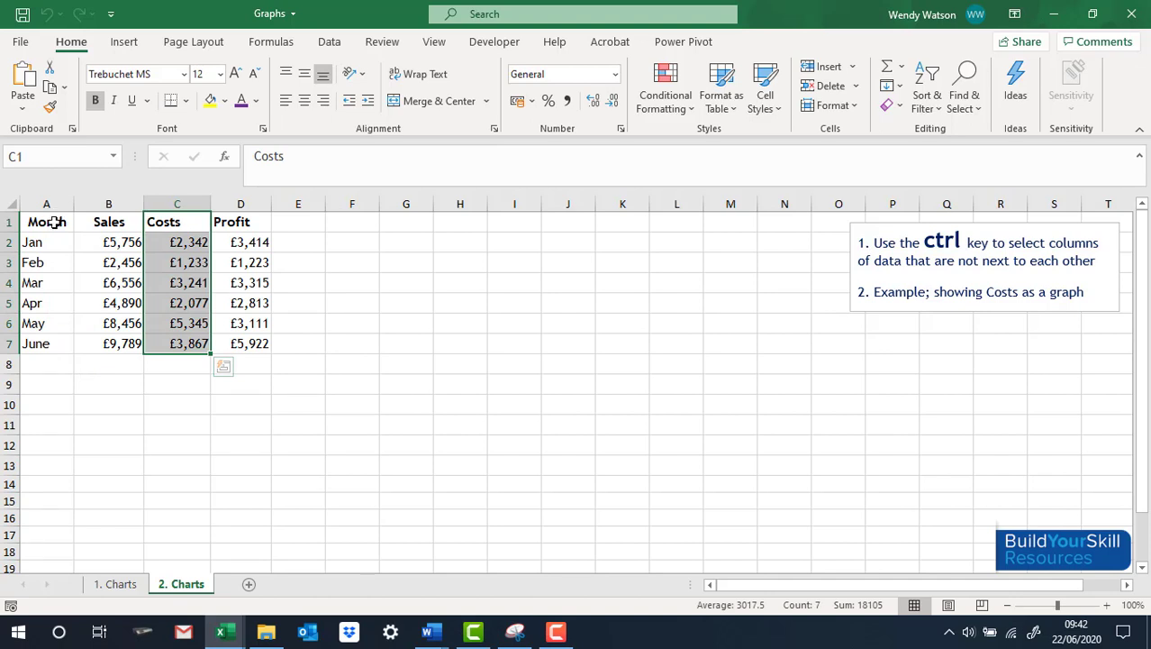
left_click_drag(51, 223, 40, 339)
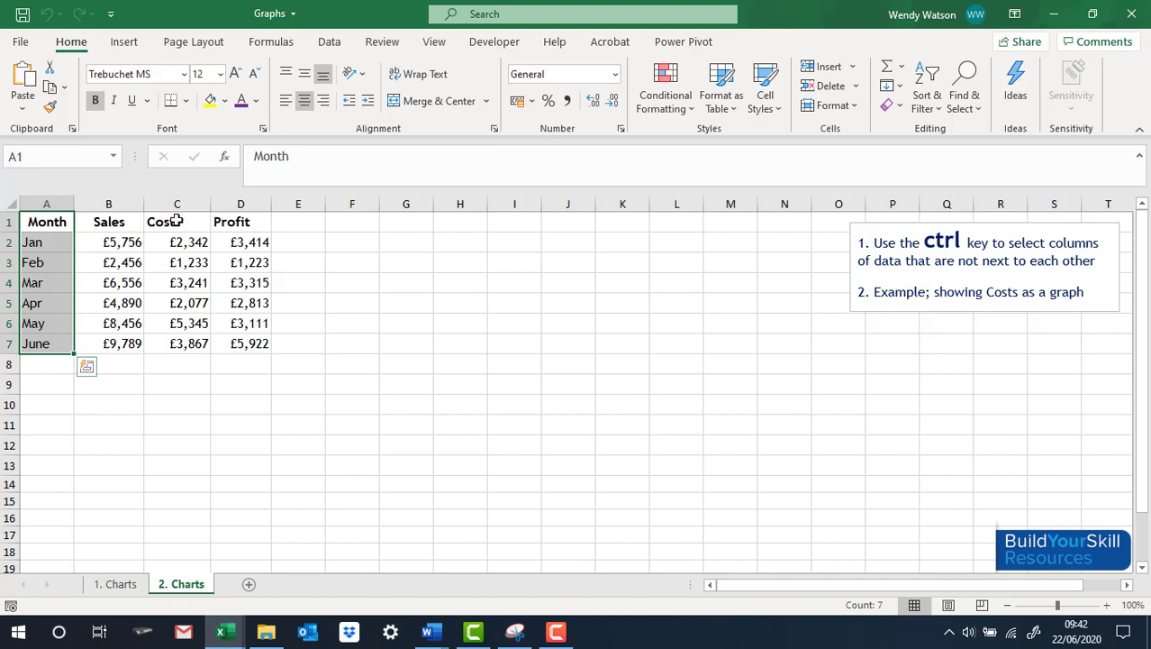
left_click_drag(177, 218, 175, 343)
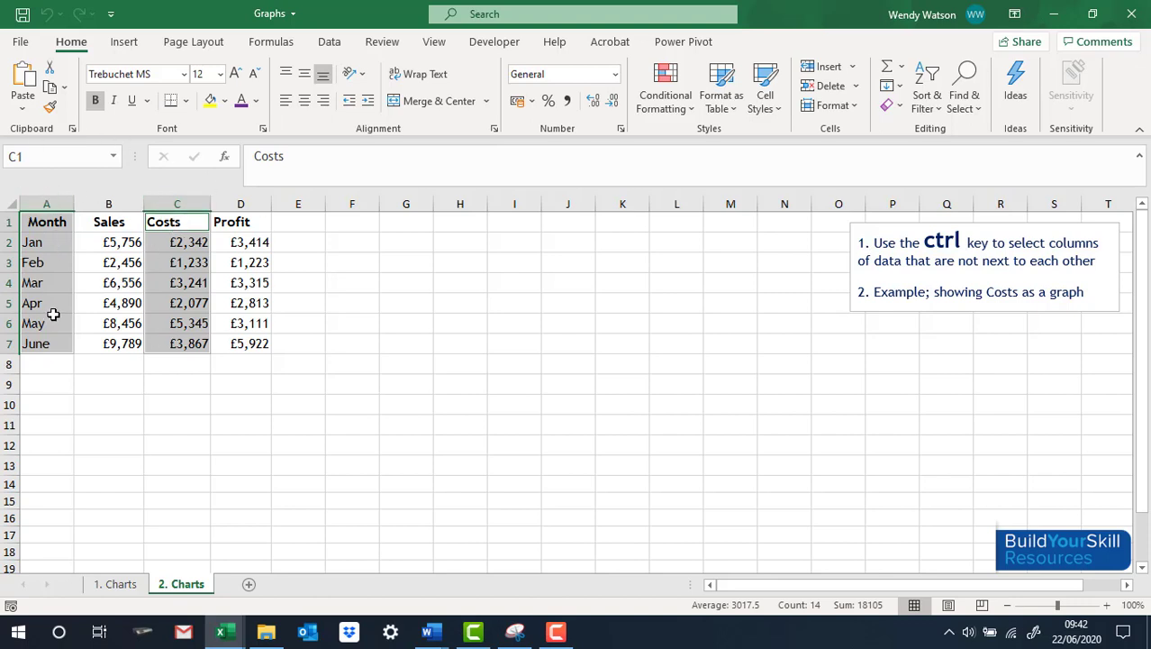
Insert the recommended Clustered Column chart plotting Costs by month, Jan to June
left_click(120, 43)
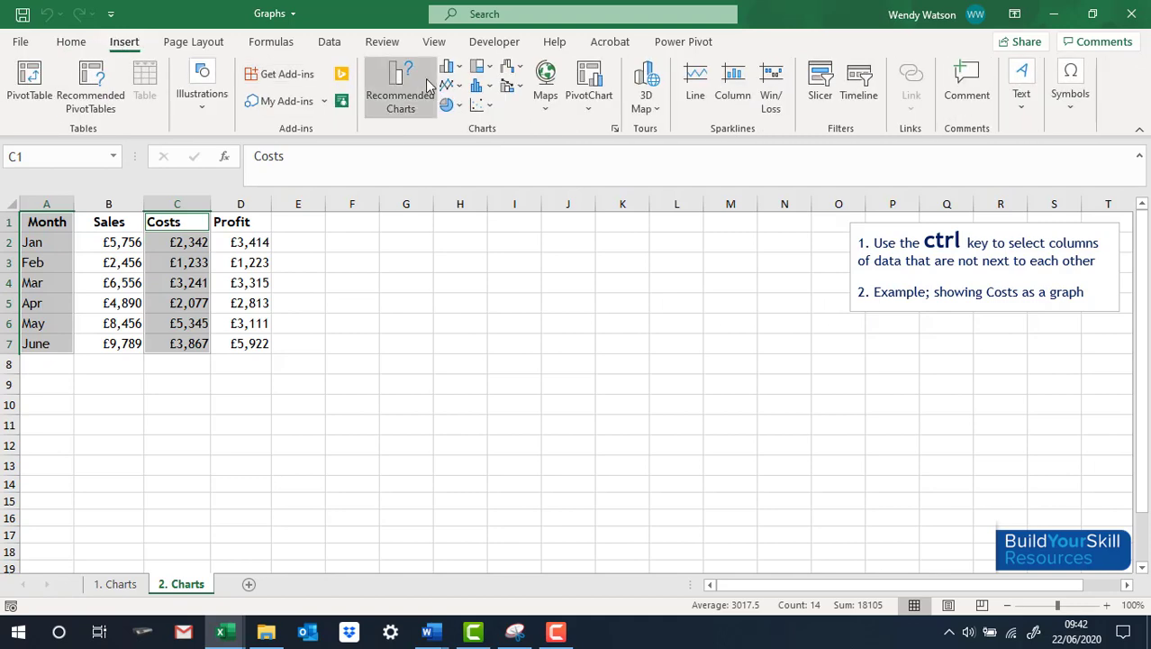
left_click(401, 83)
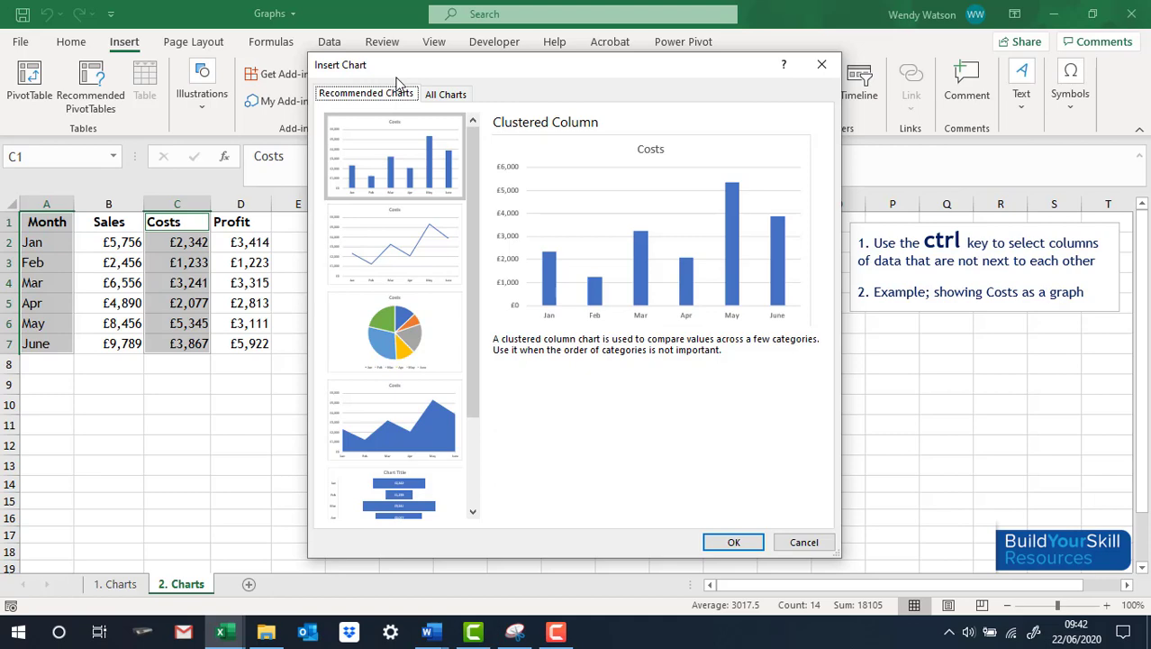
left_click(442, 96)
left_click(353, 96)
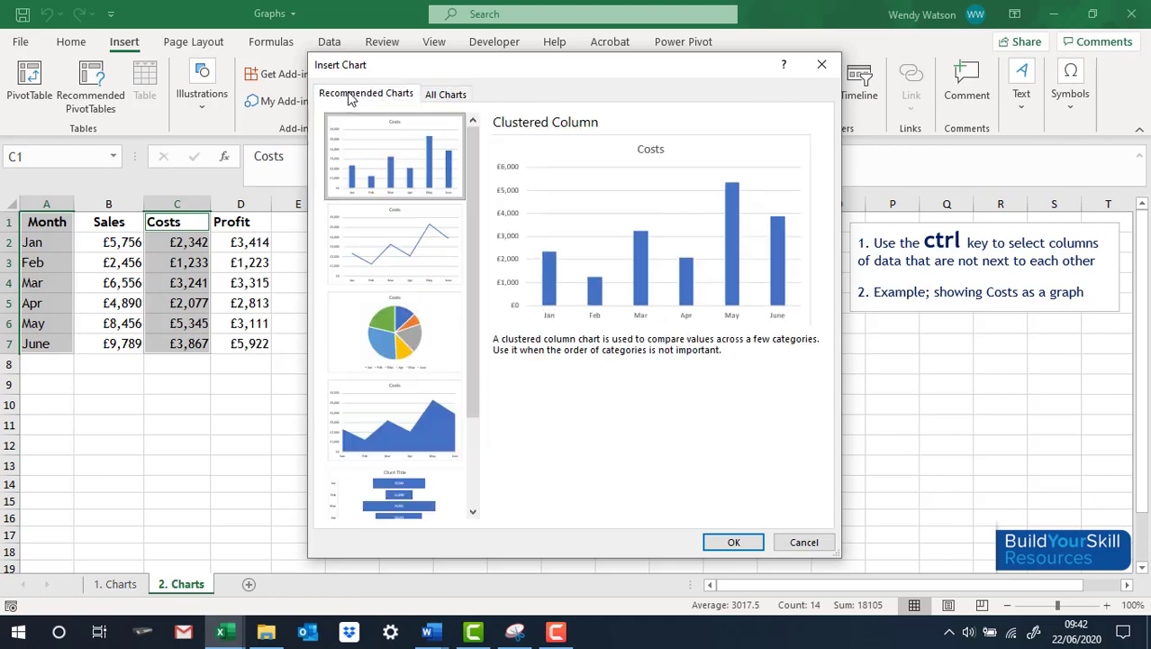
left_click(733, 543)
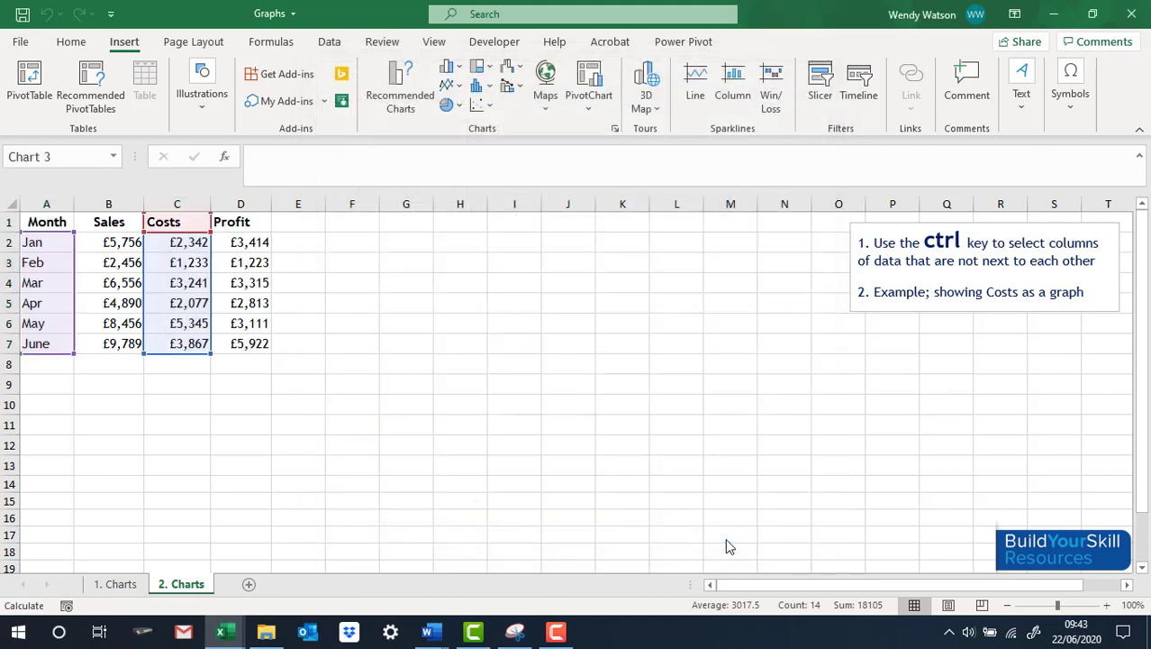